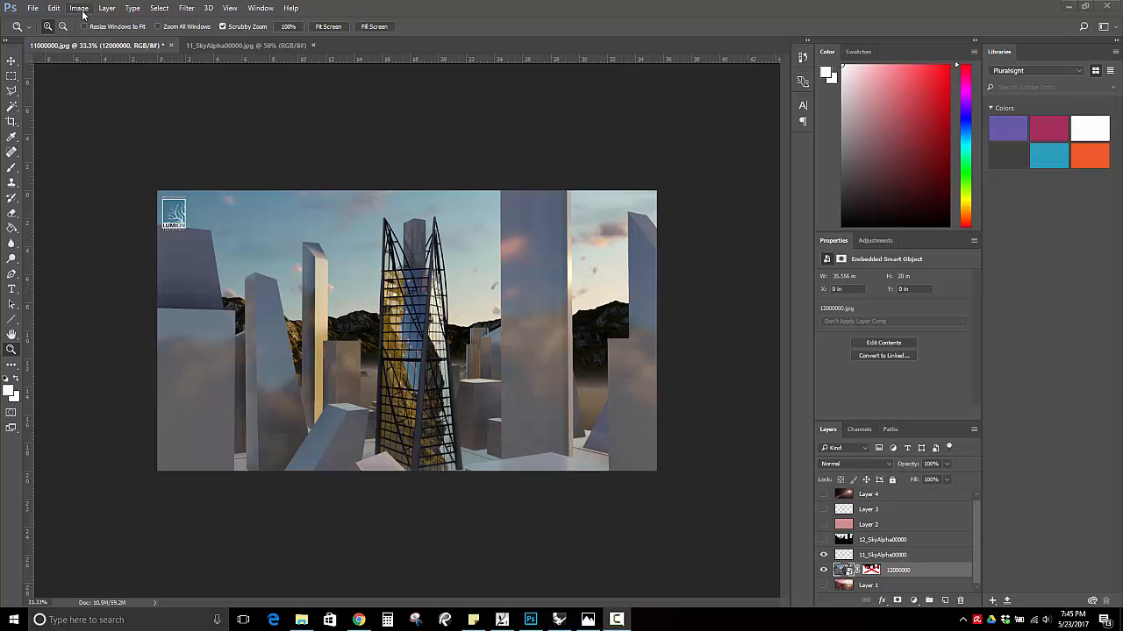
Apply a Black & White adjustment to the 12000000 smart object and turn on its tint
left_click(82, 13)
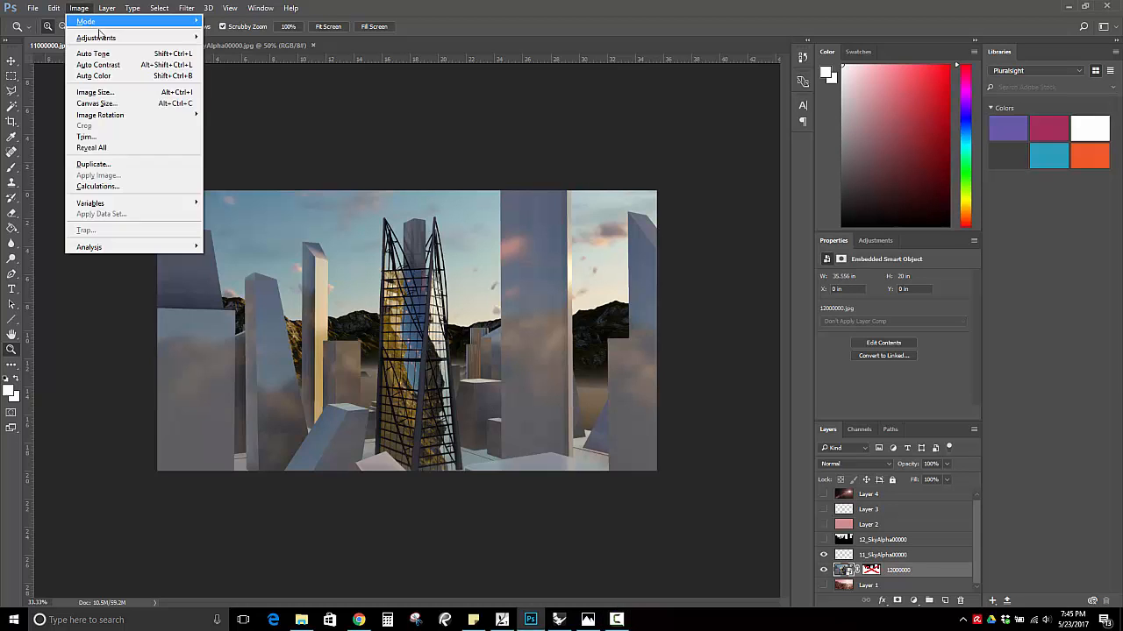
mouse_move(183, 41)
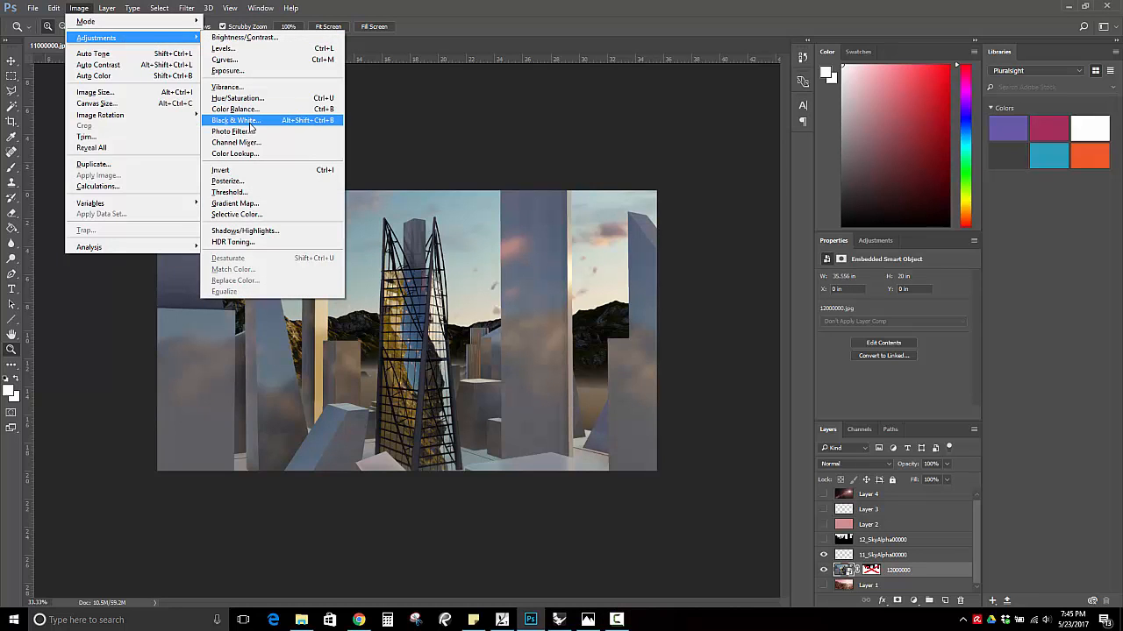
left_click(253, 123)
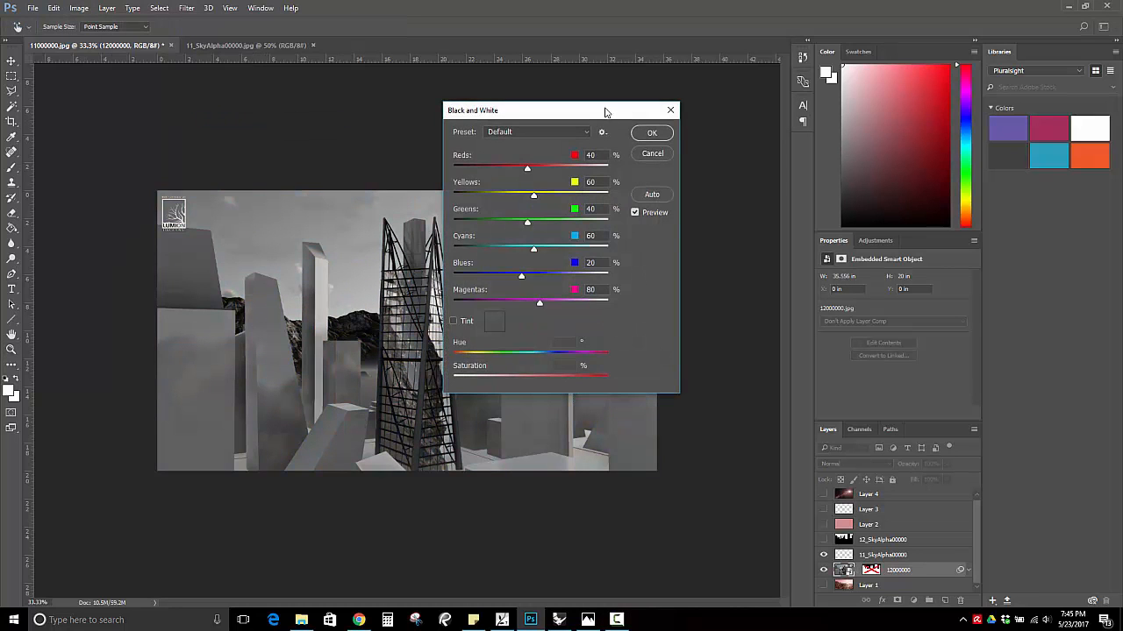
left_click_drag(606, 112, 962, 205)
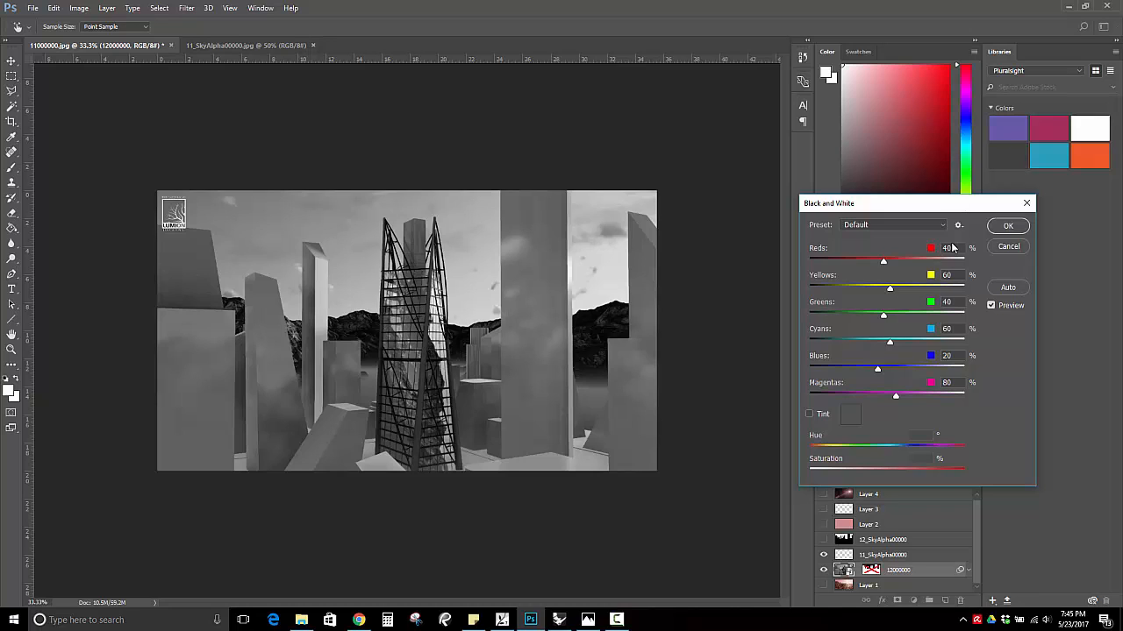
left_click(810, 414)
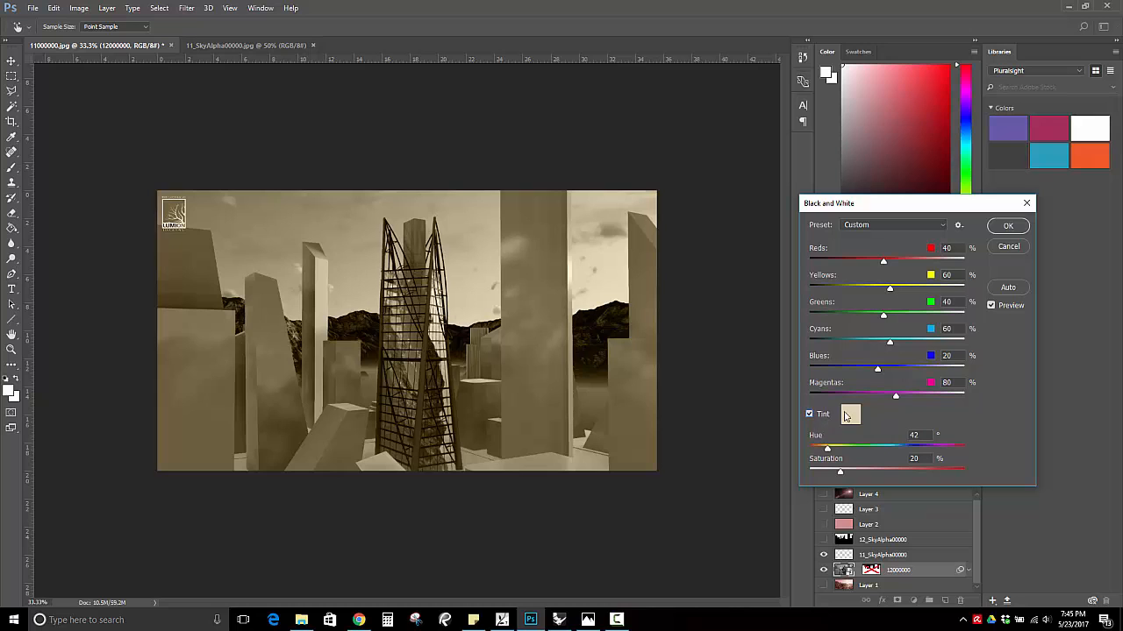
Switch to Chrome, search Google Images for "sepia images" and preview the night sepia picture with the tree and moon
left_click(359, 620)
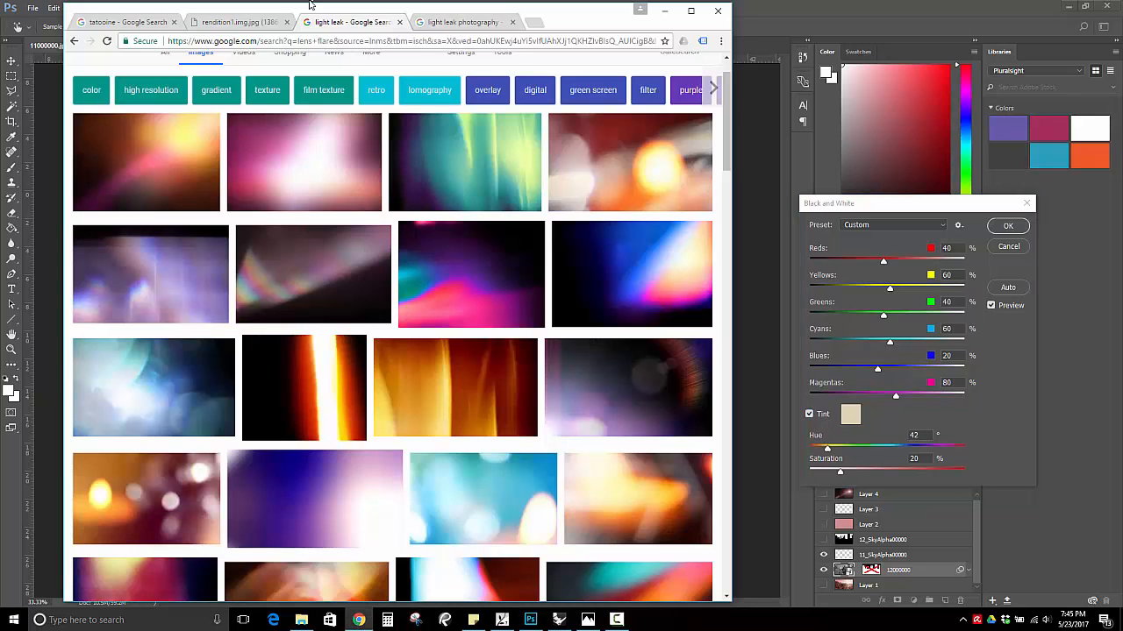
left_click(434, 42)
type("sepia images")
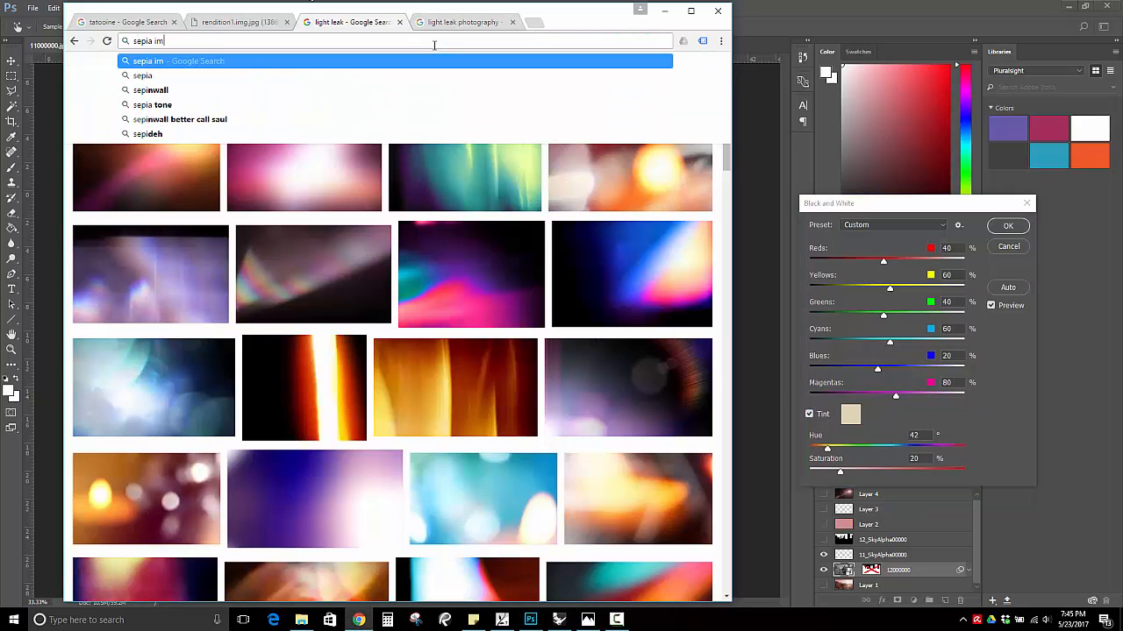
key("Return")
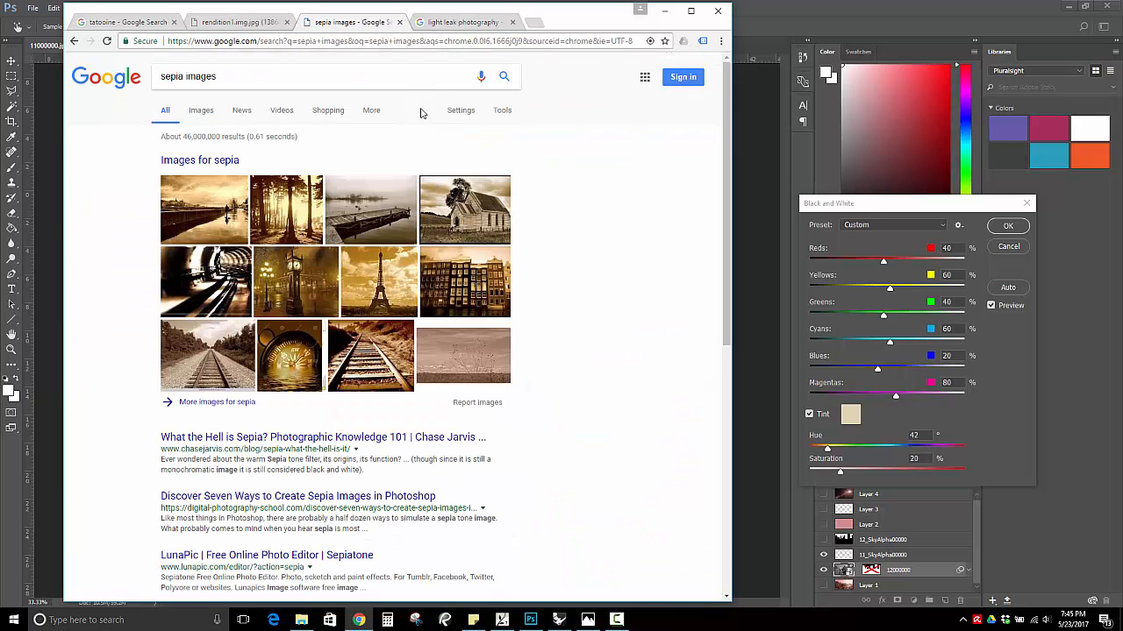
left_click(188, 117)
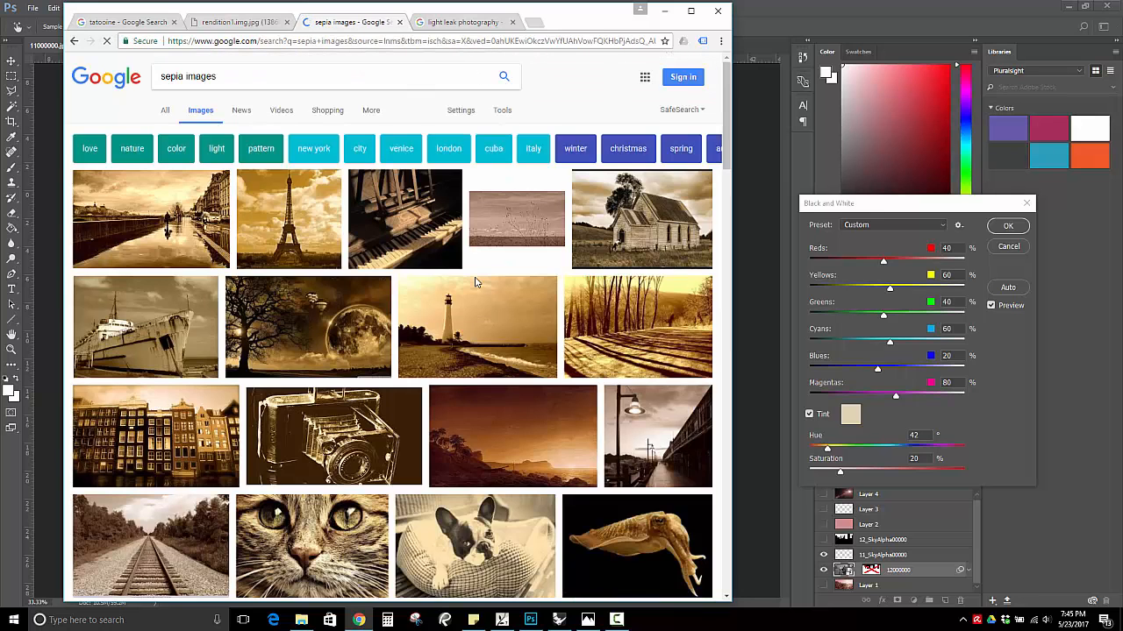
scroll(527, 307, "down", 2)
scroll(608, 349, "up", 1)
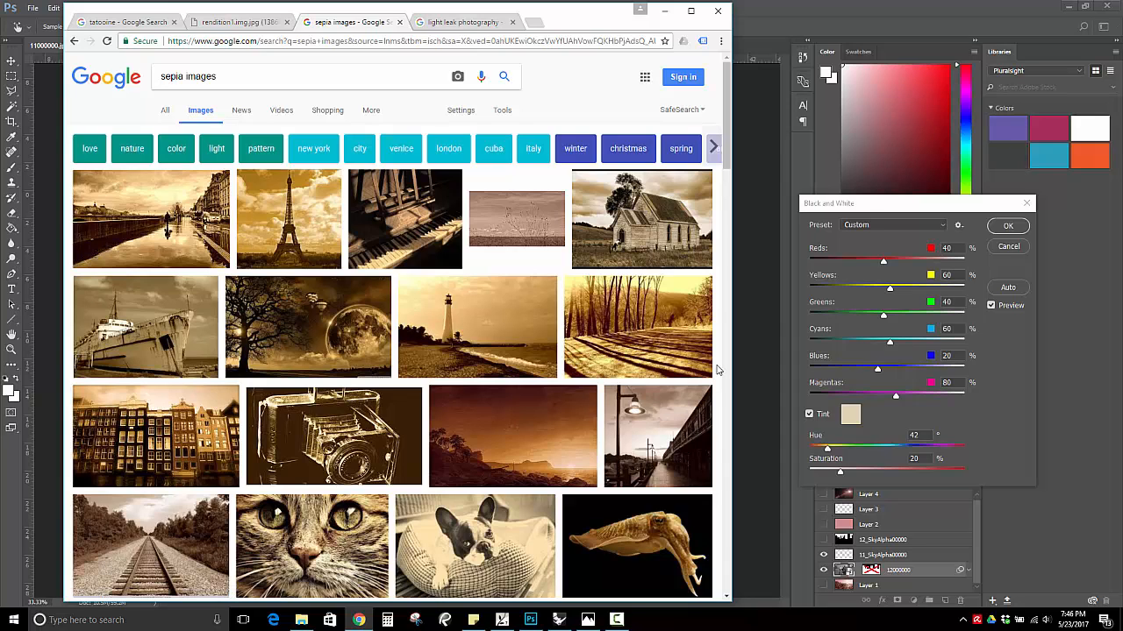
left_click(377, 351)
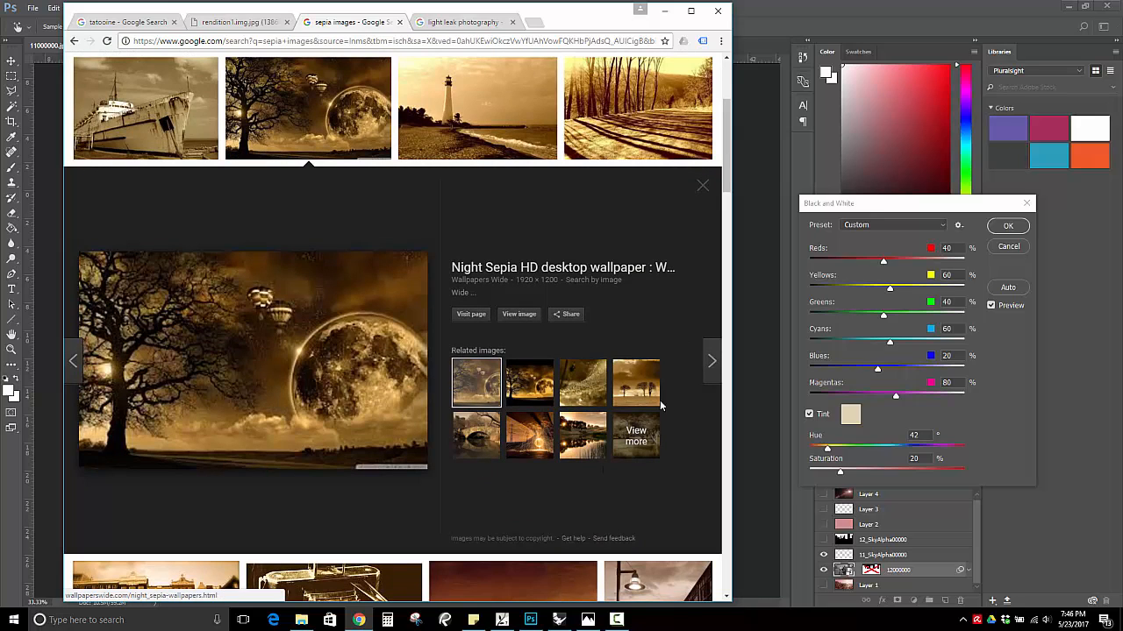
Switch back to Photoshop and try the Green Filter, Darker, Maximum Black, Maximum White and Red Filter presets in the Black and White adjustment
left_click(832, 207)
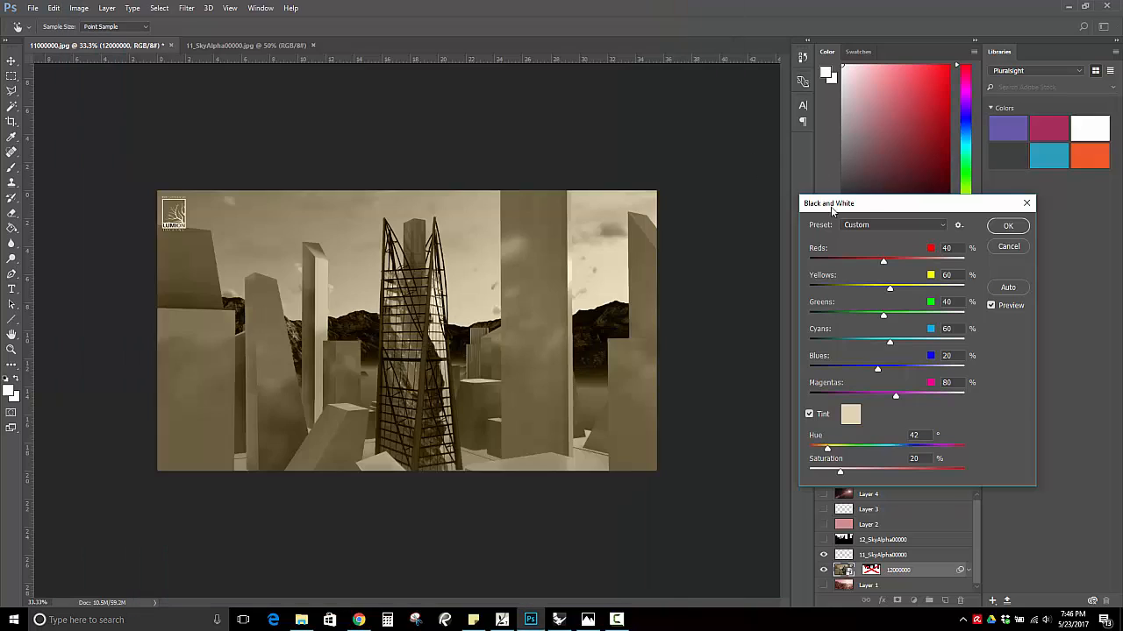
left_click(919, 224)
left_click(875, 284)
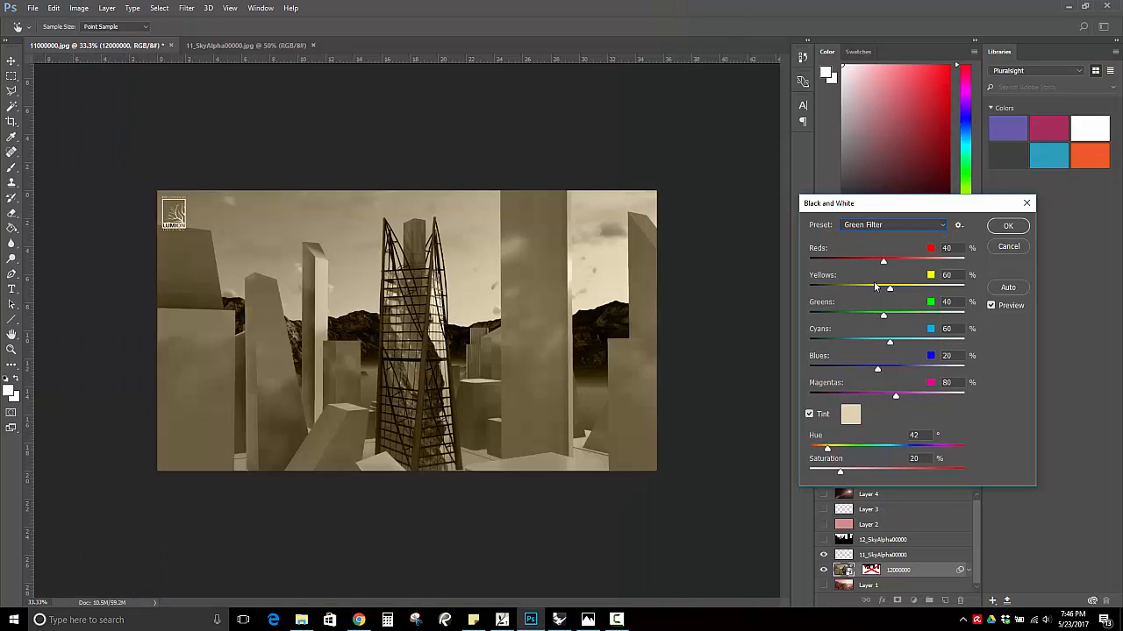
left_click(900, 225)
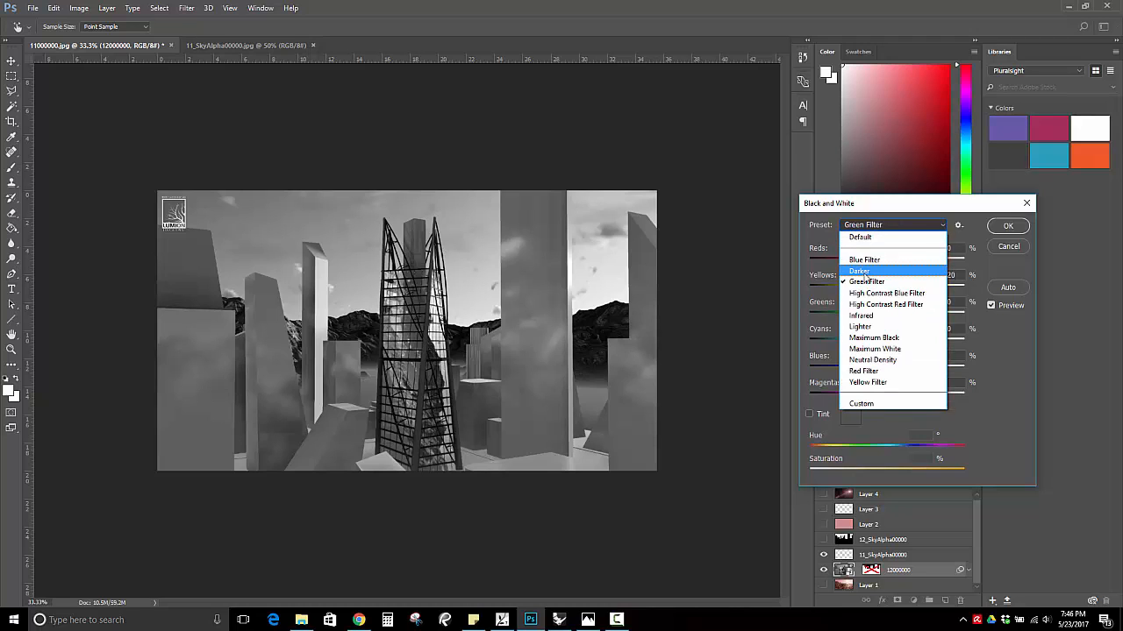
left_click(861, 270)
left_click(870, 230)
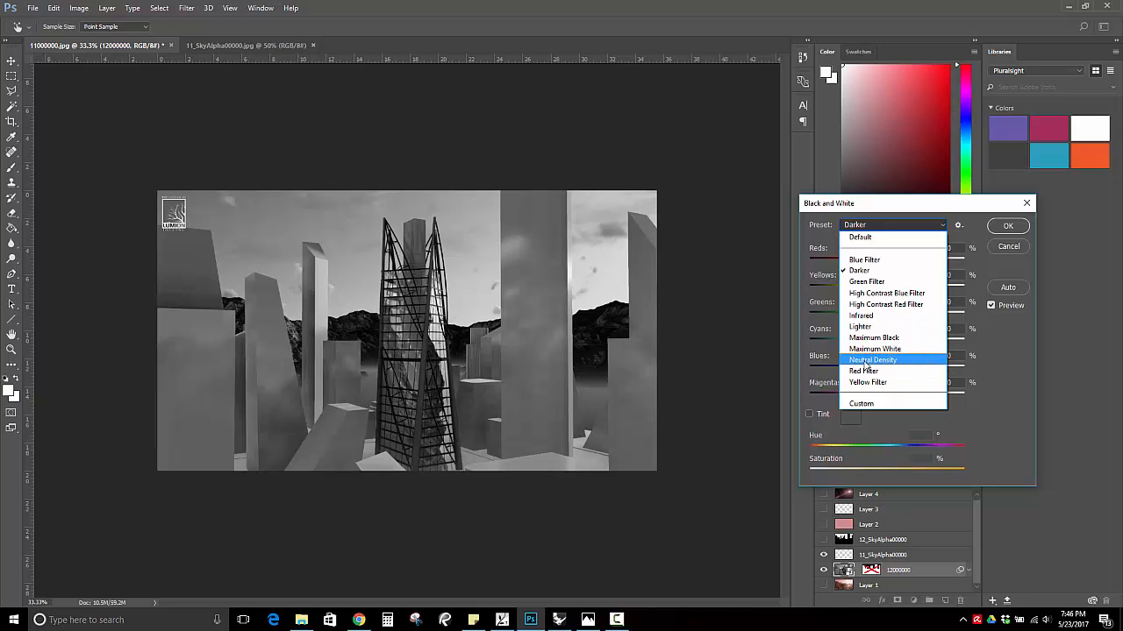
left_click(874, 337)
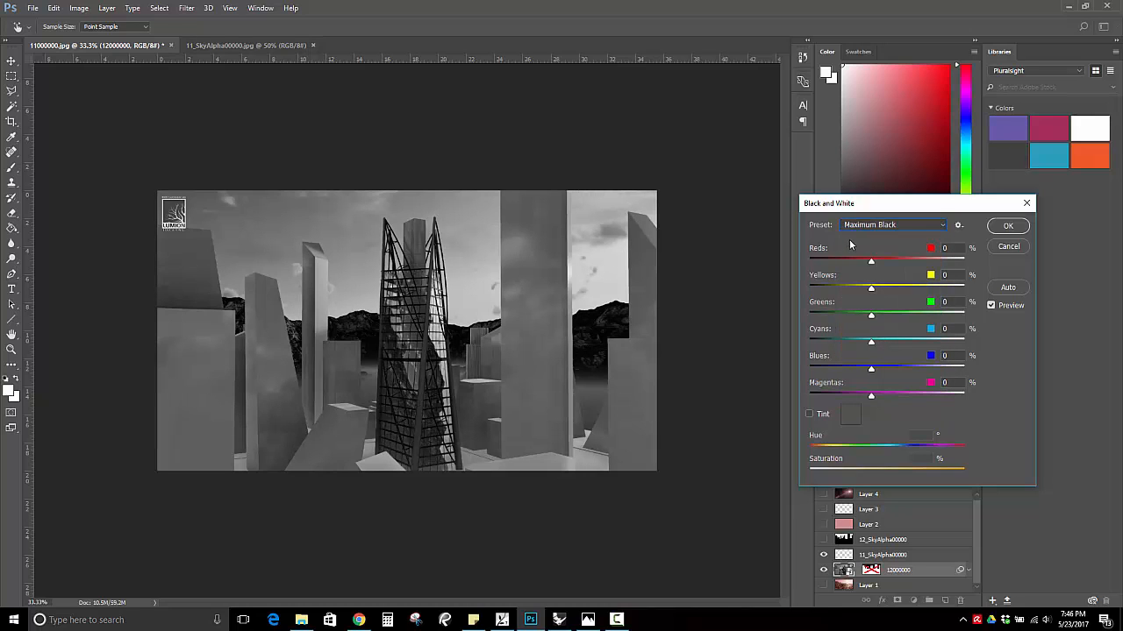
left_click(886, 225)
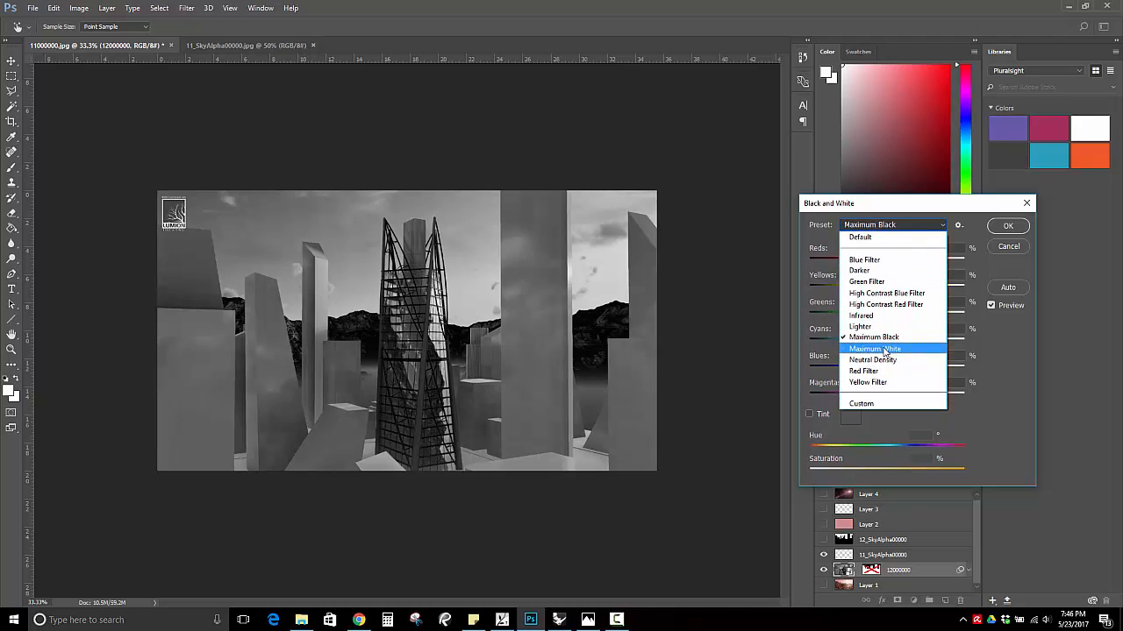
left_click(884, 349)
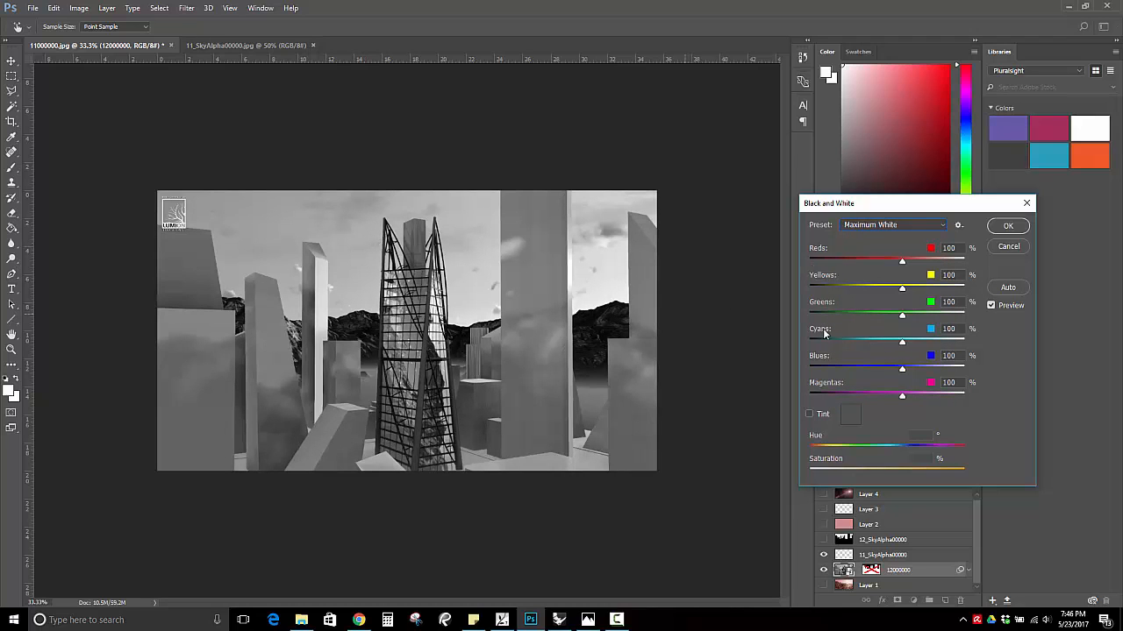
left_click(919, 225)
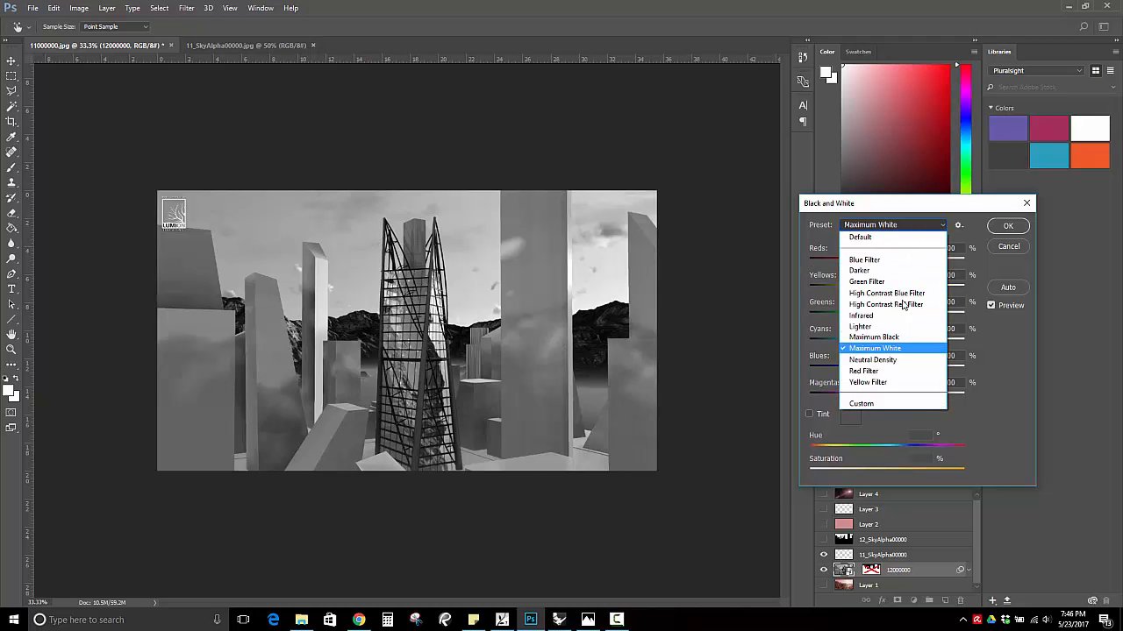
left_click(875, 379)
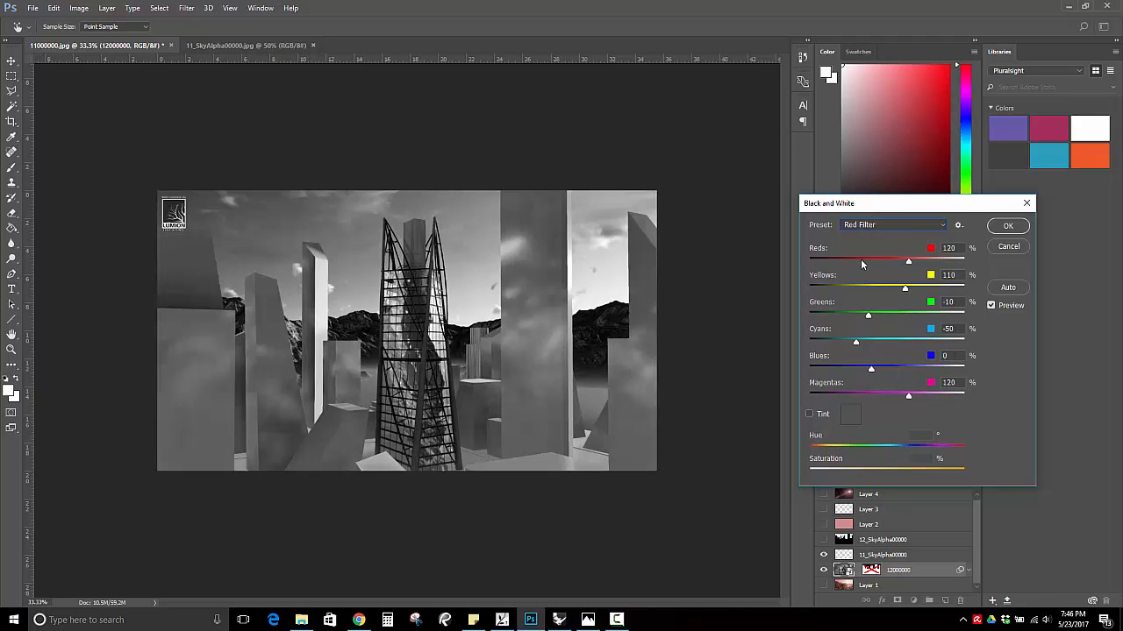
Reset the Black and White adjustment to the Default preset, apply the automatic color mix and accept it
left_click(883, 227)
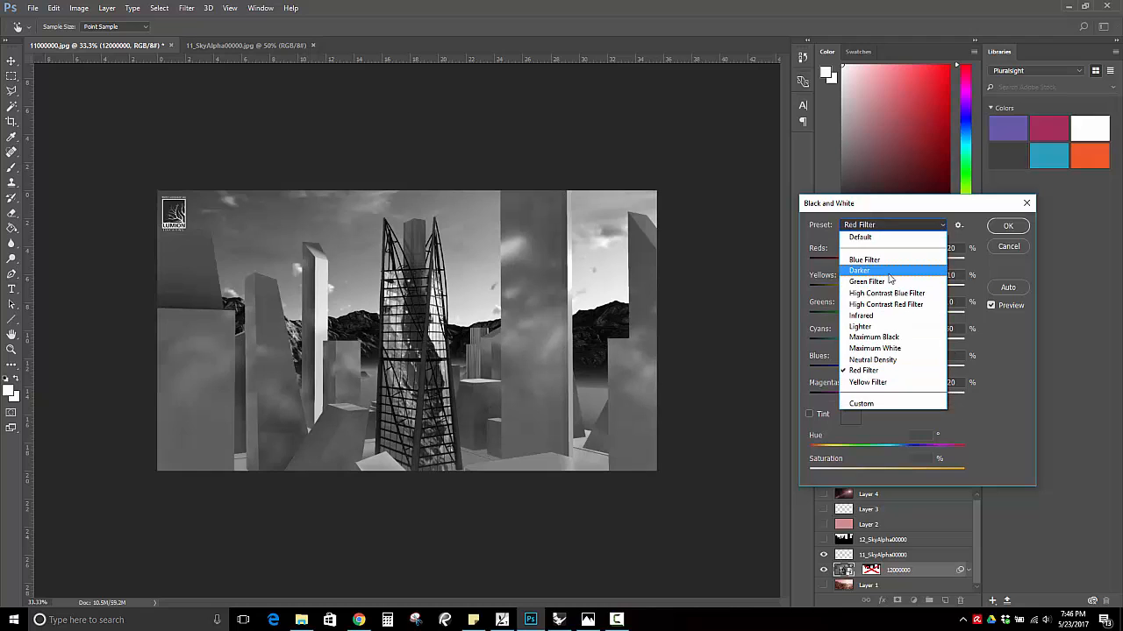
left_click(866, 237)
mouse_move(884, 262)
left_mouse_down()
mouse_move(860, 268)
mouse_move(942, 265)
mouse_move(882, 267)
left_mouse_up()
left_click(1003, 289)
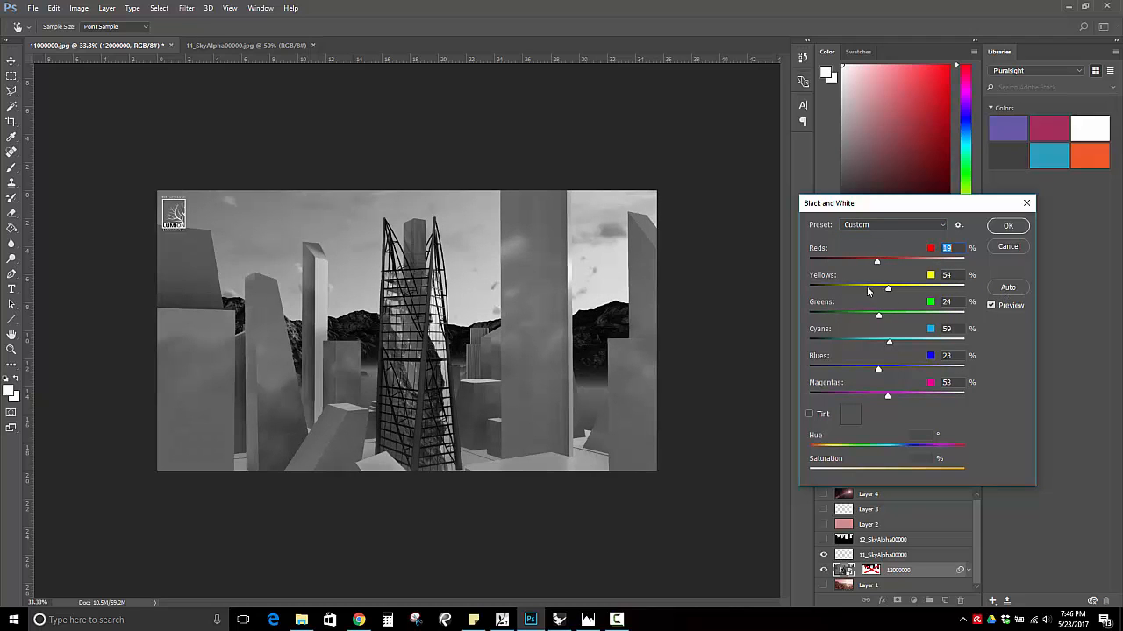
left_click(1008, 227)
key("z")
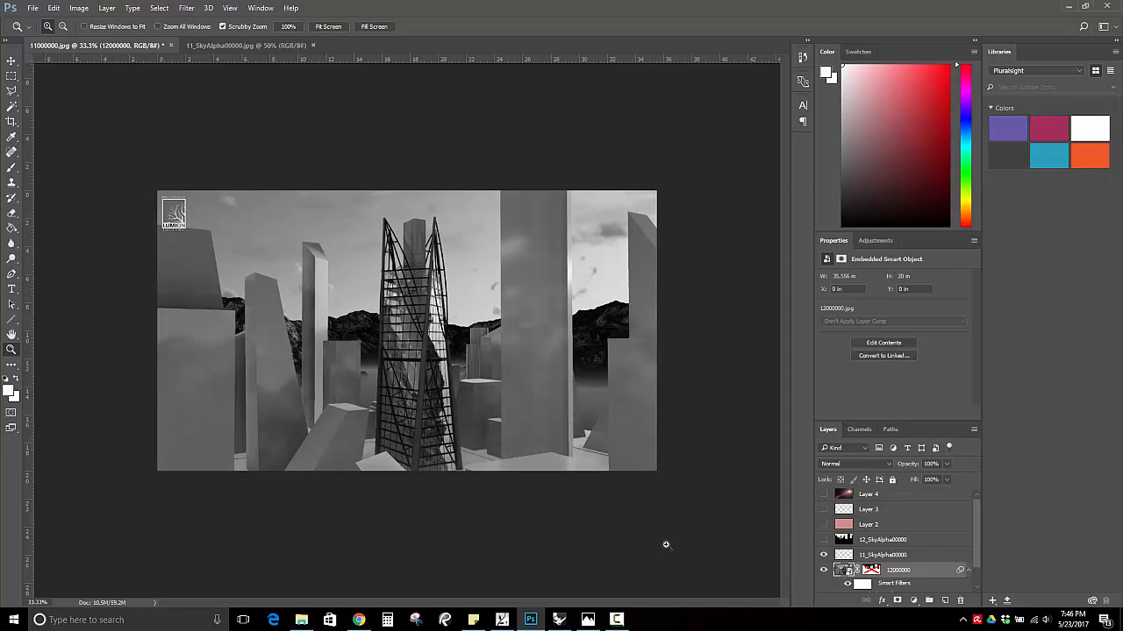
left_click(623, 621)
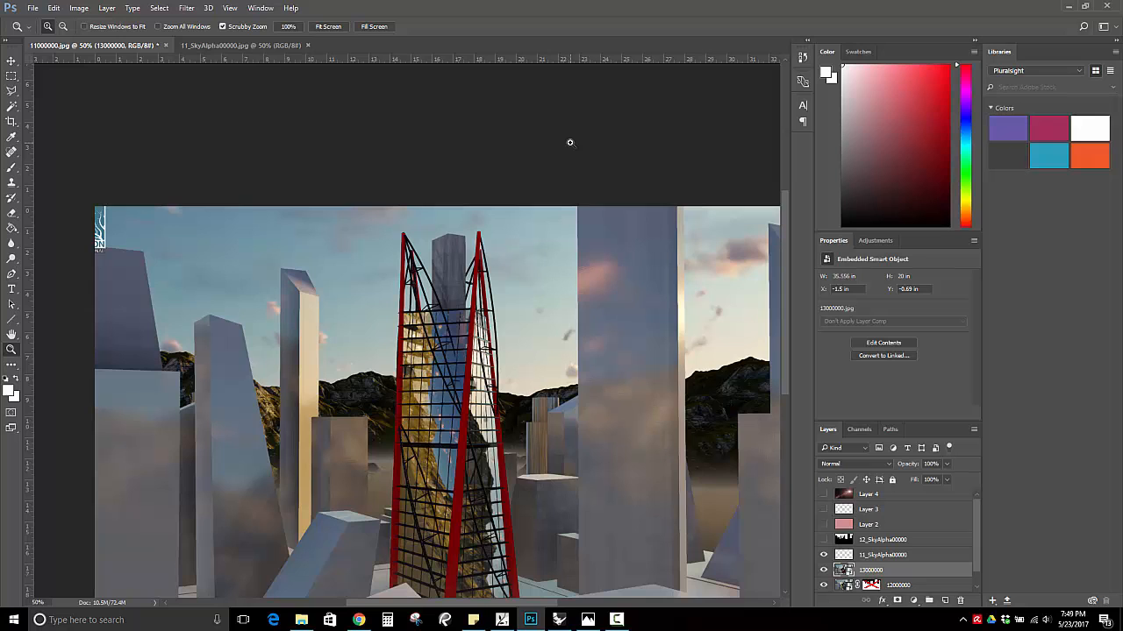
Rasterize the 13000000 smart object layer into a regular pixel layer
scroll(531, 175, "down", 3)
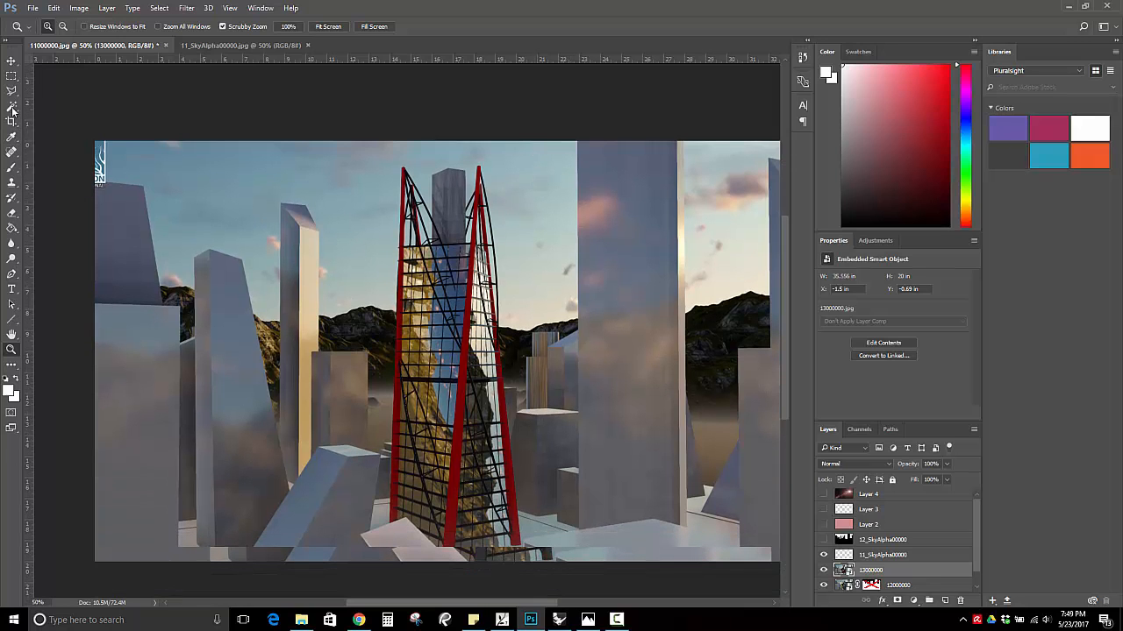
left_click(12, 108)
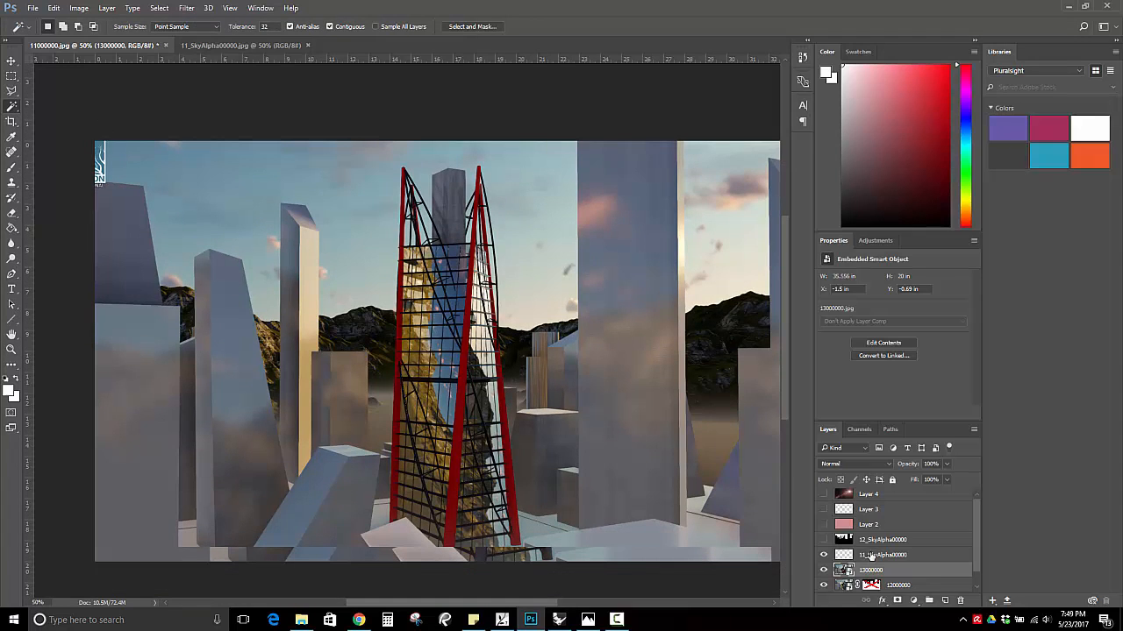
left_click(85, 11)
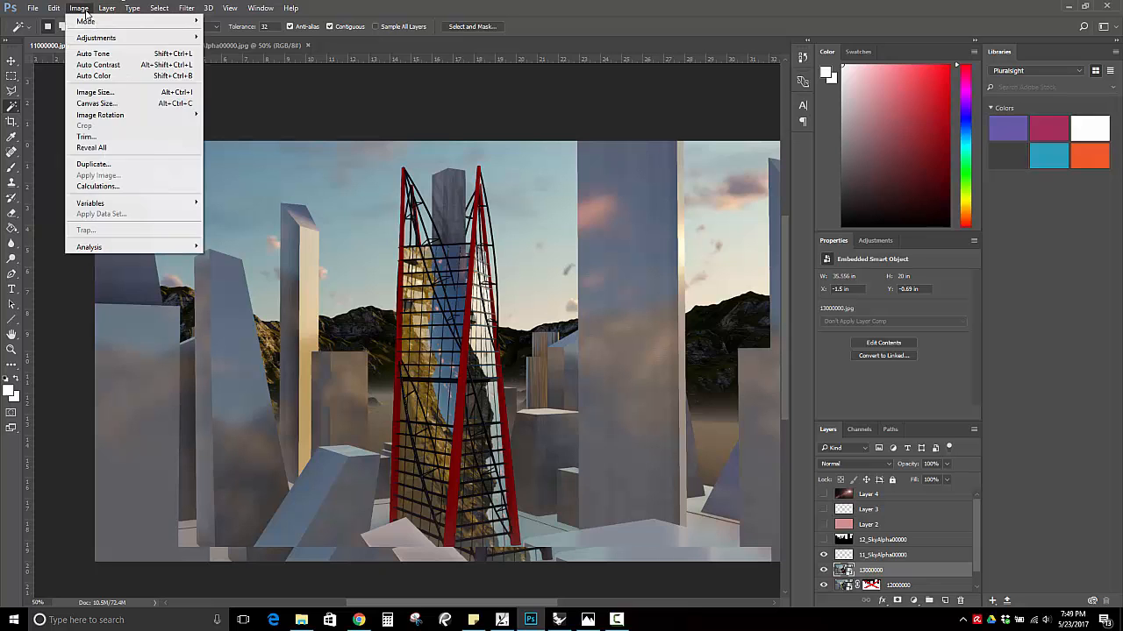
mouse_move(172, 42)
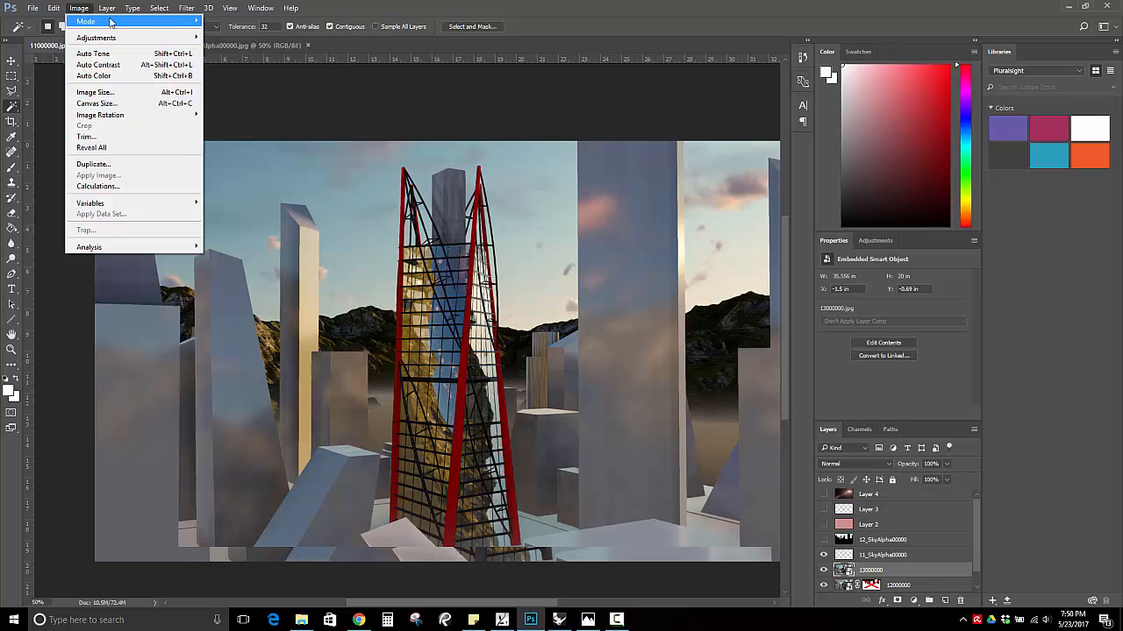
mouse_move(106, 8)
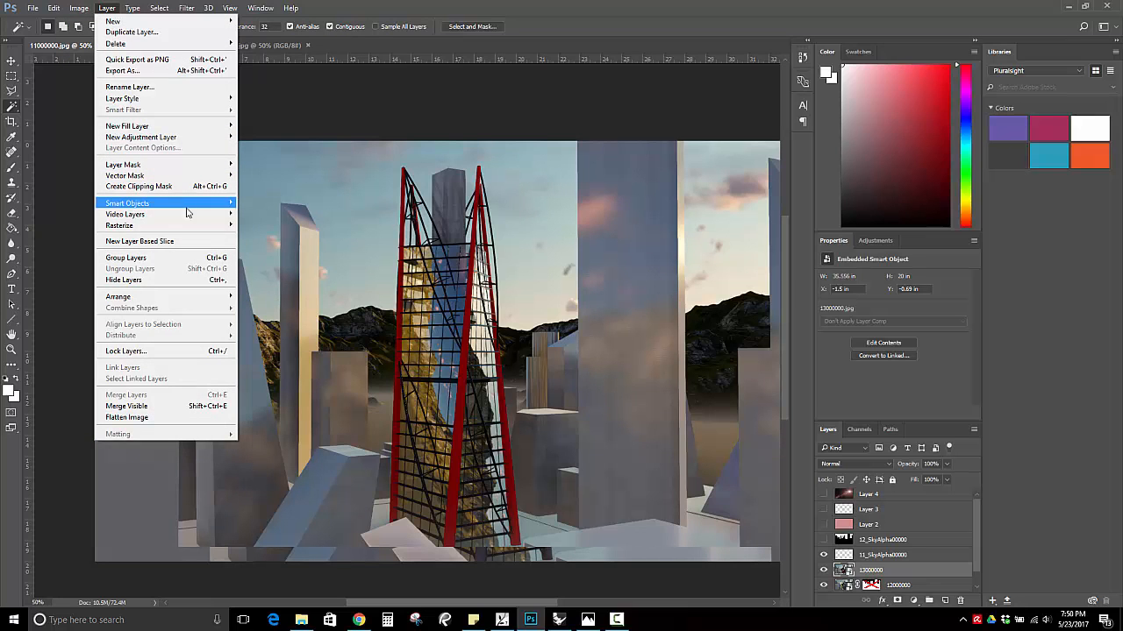
mouse_move(198, 228)
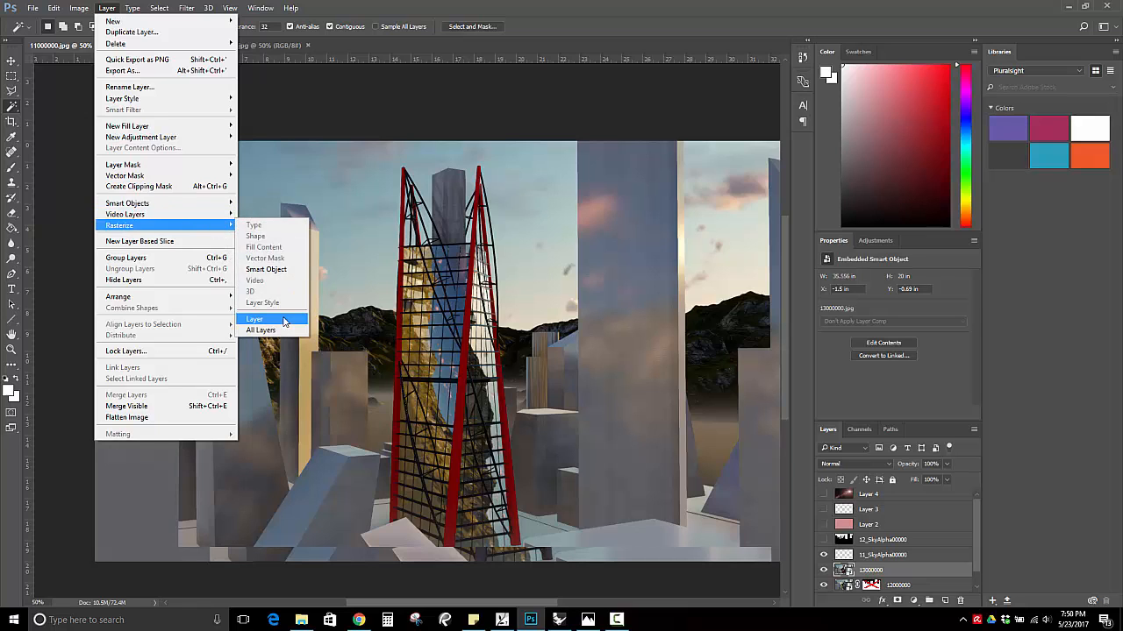
left_click(284, 320)
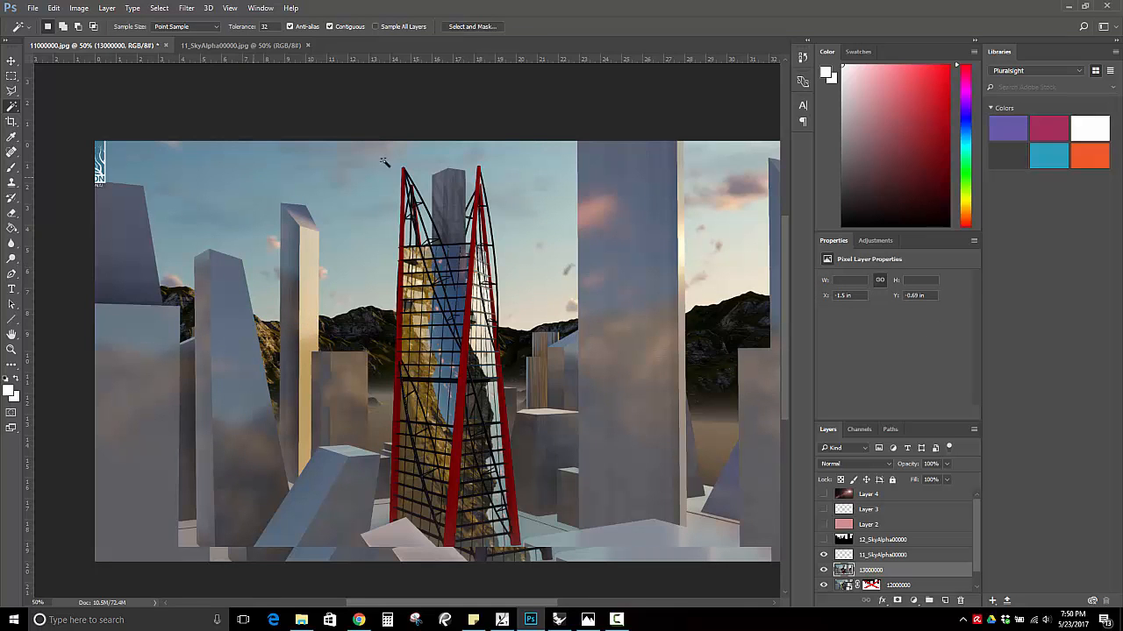
Move the 13000000 layer to X 0 in, Y 0 in so it lines up with the canvas
scroll(261, 162, "down", 1)
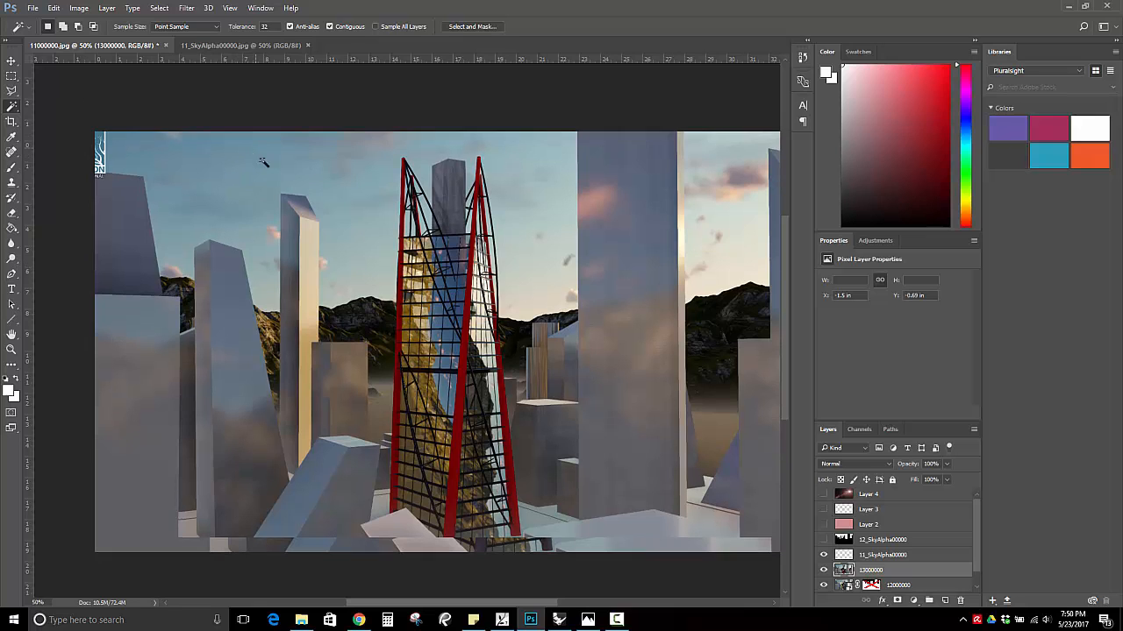
scroll(262, 161, "down", 1)
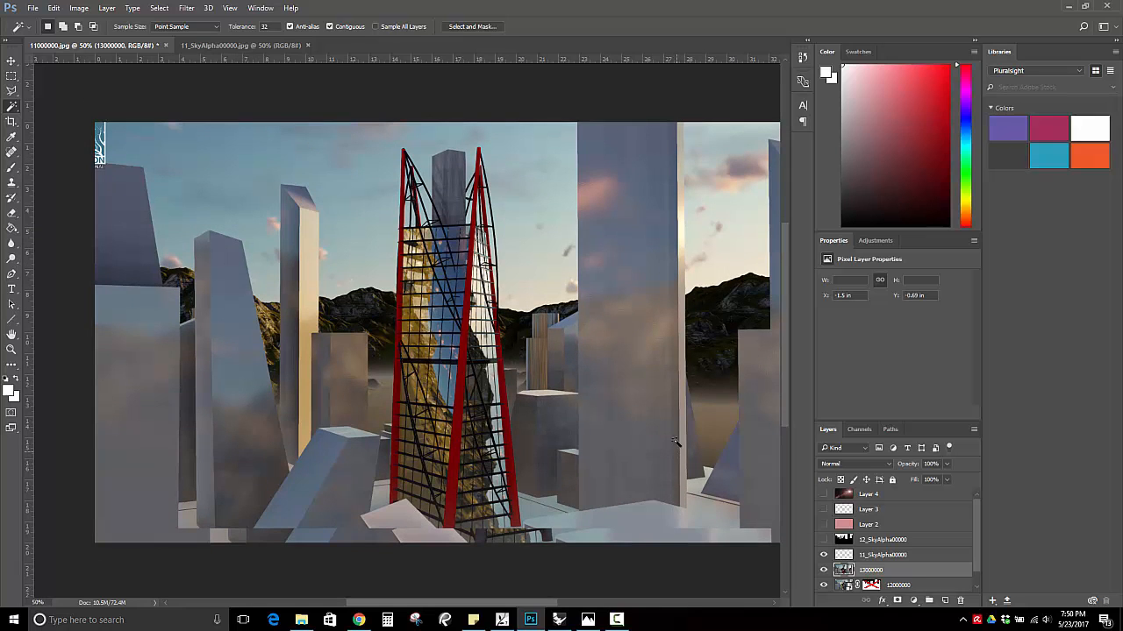
left_click(11, 61)
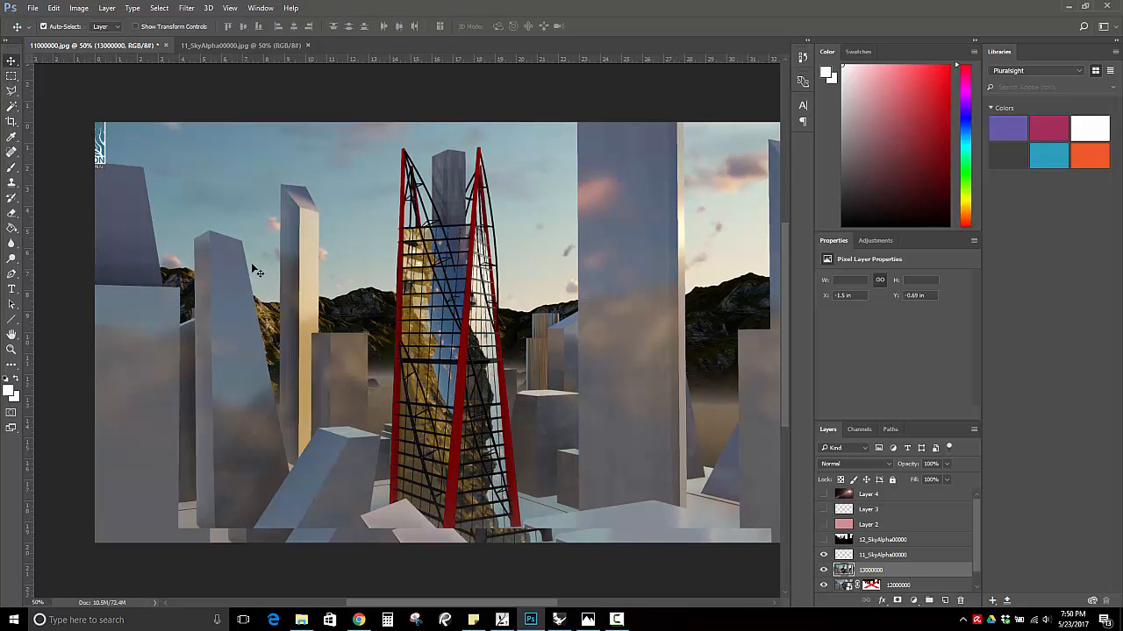
left_click_drag(258, 273, 286, 278)
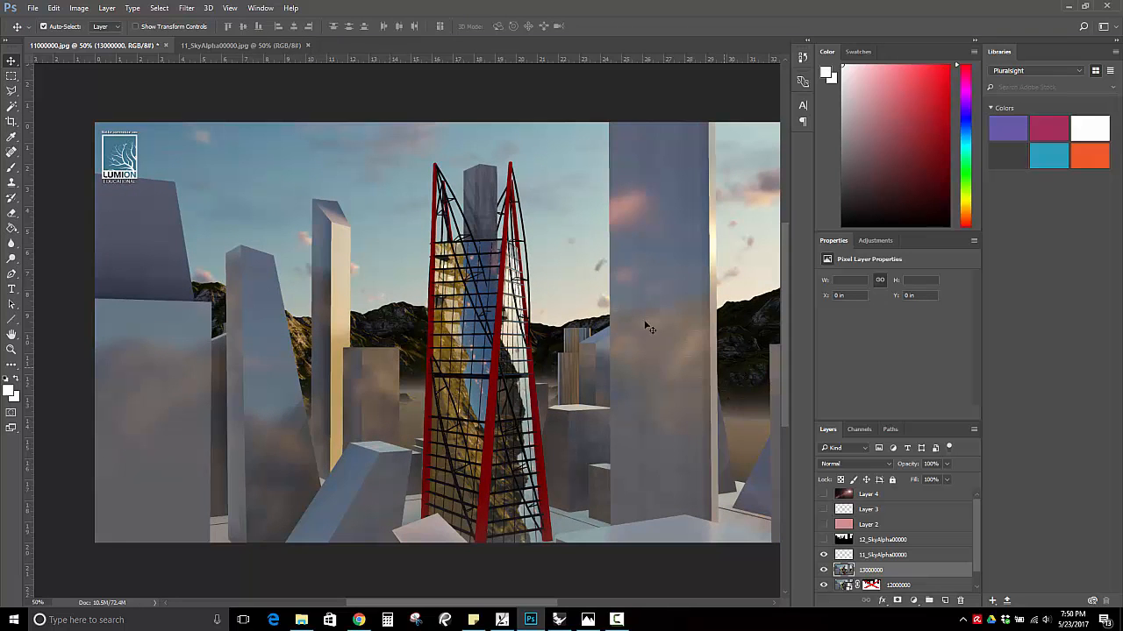
Select the tower's red frame on the 13000000 layer with Color Range, using Fuzziness 50 and adding the frame's dark red to the sample
left_click(823, 572)
left_click(823, 571)
left_click(13, 107)
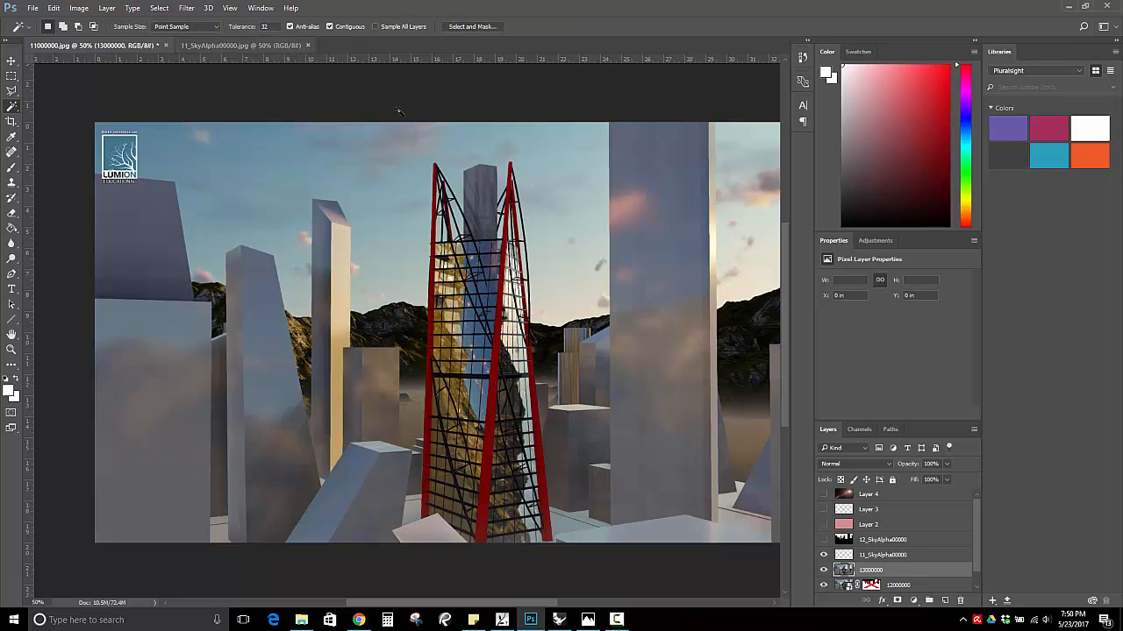
left_click(160, 8)
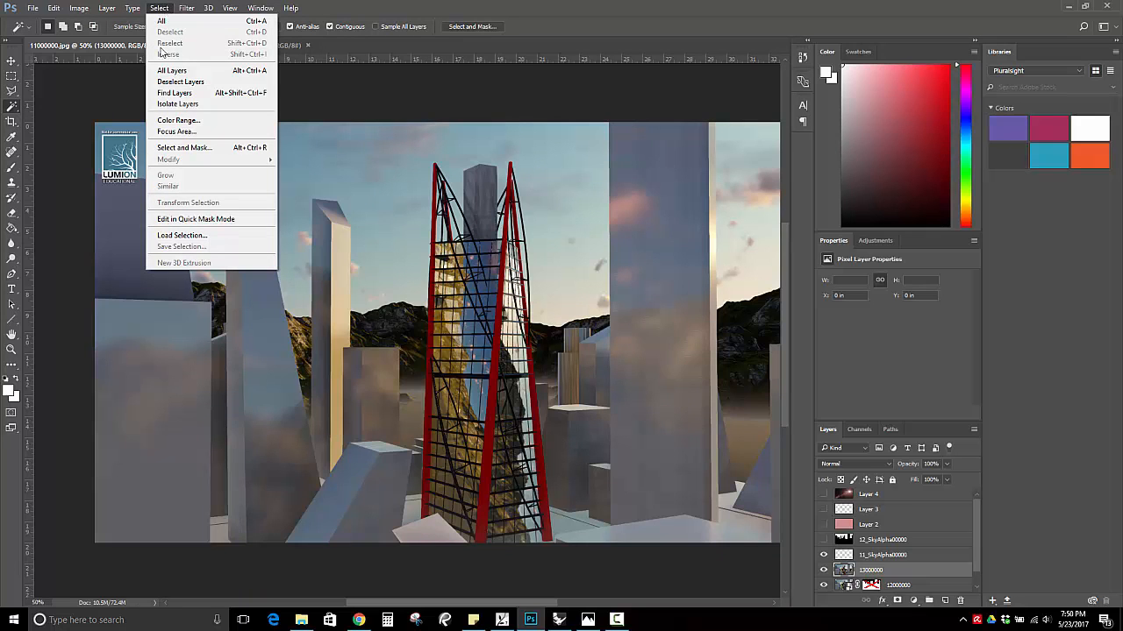
left_click(178, 120)
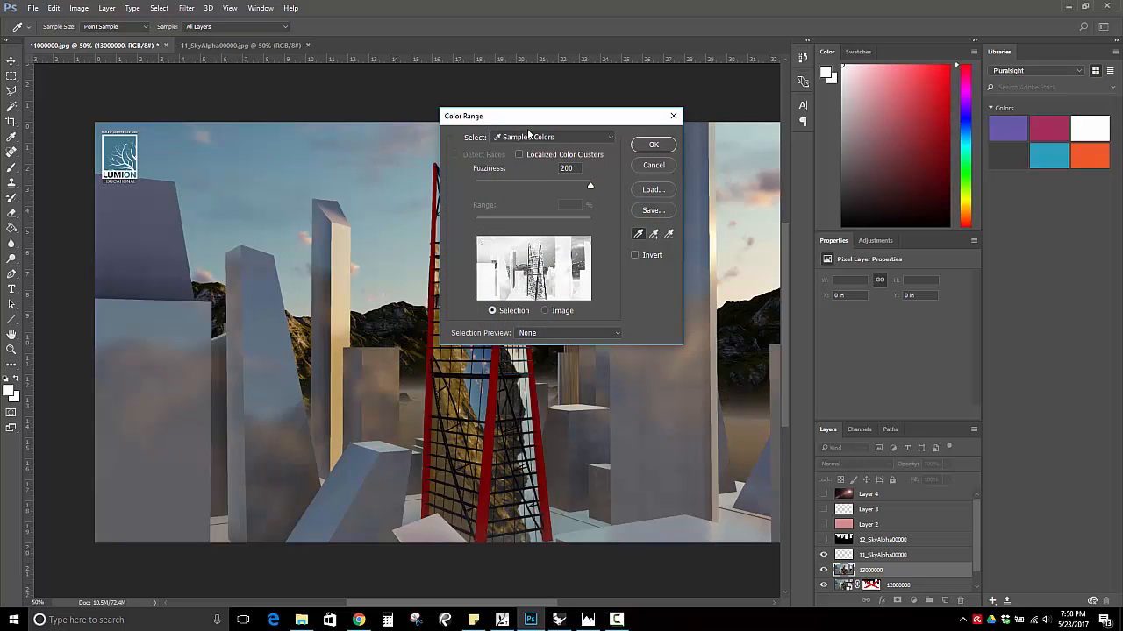
left_click_drag(502, 126, 192, 115)
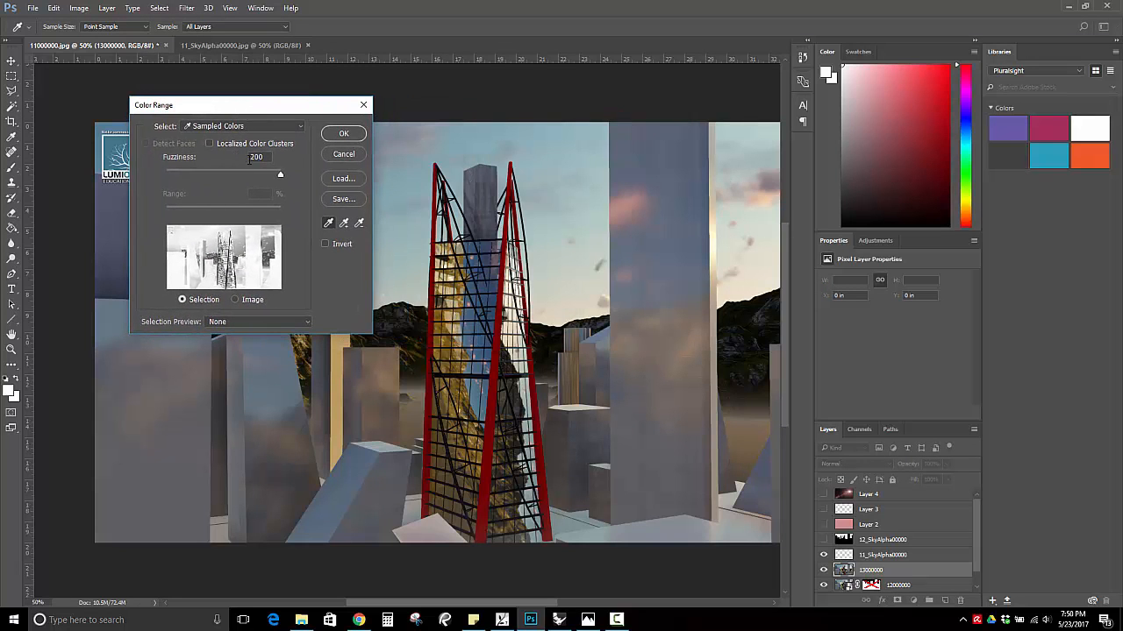
left_click_drag(231, 173, 194, 177)
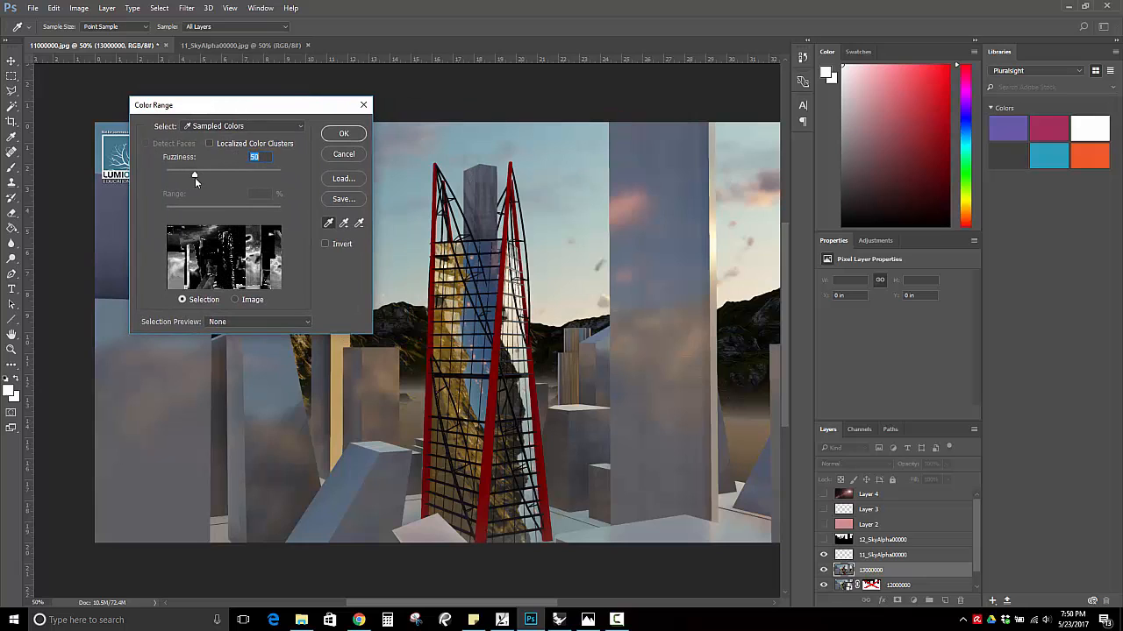
left_click(344, 224)
left_click(490, 473)
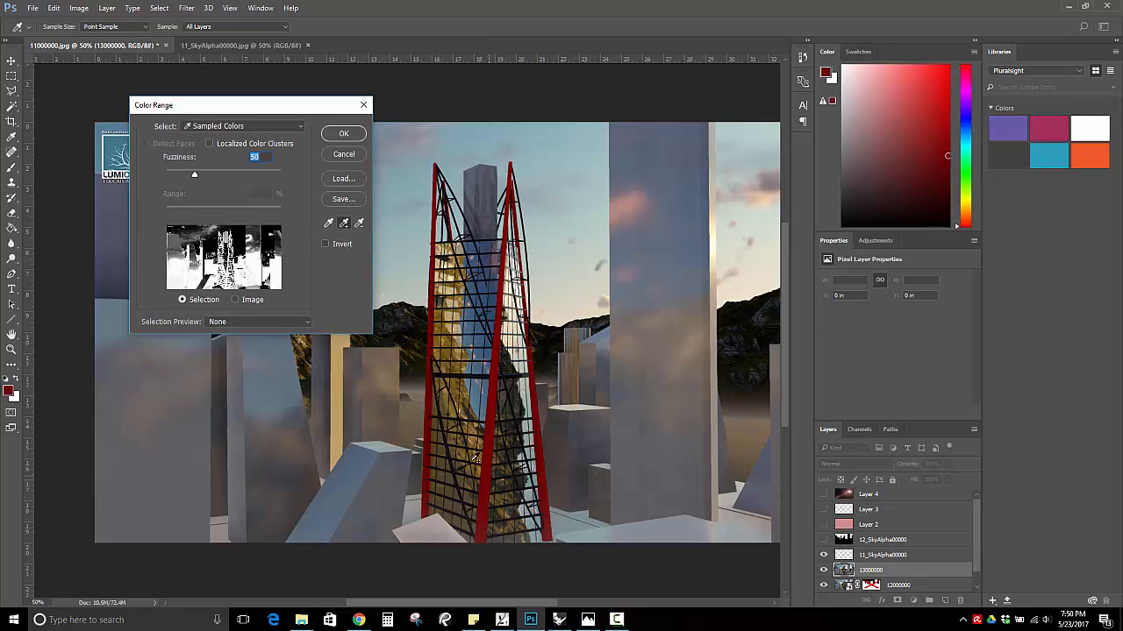
left_click(338, 134)
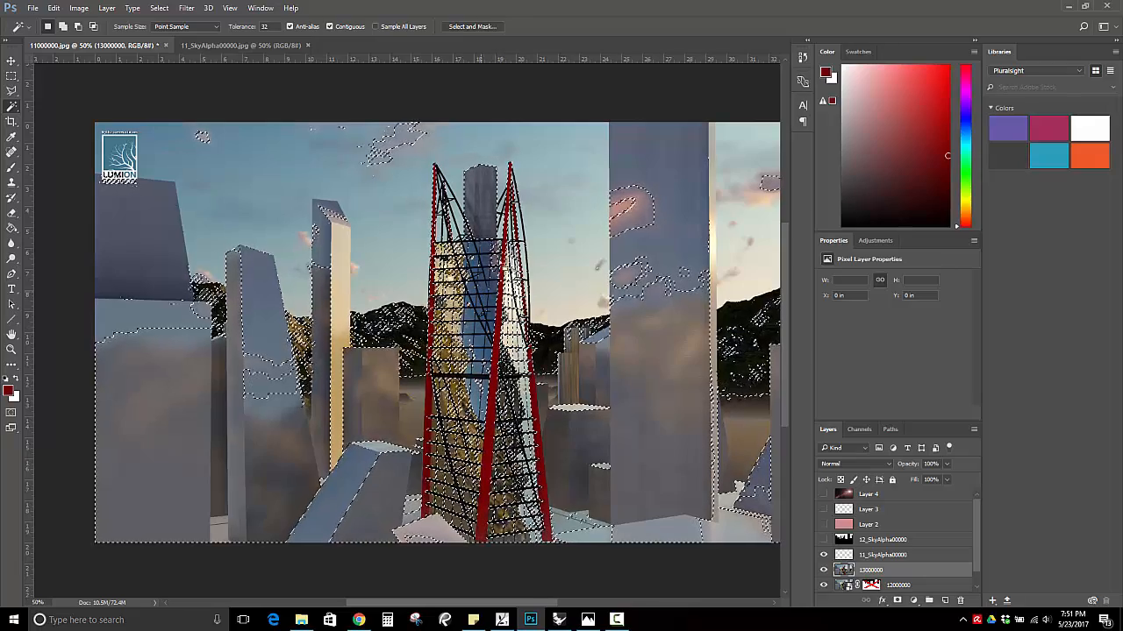
Invert the color-based selection to cover the areas outside the sampled colors
key("m")
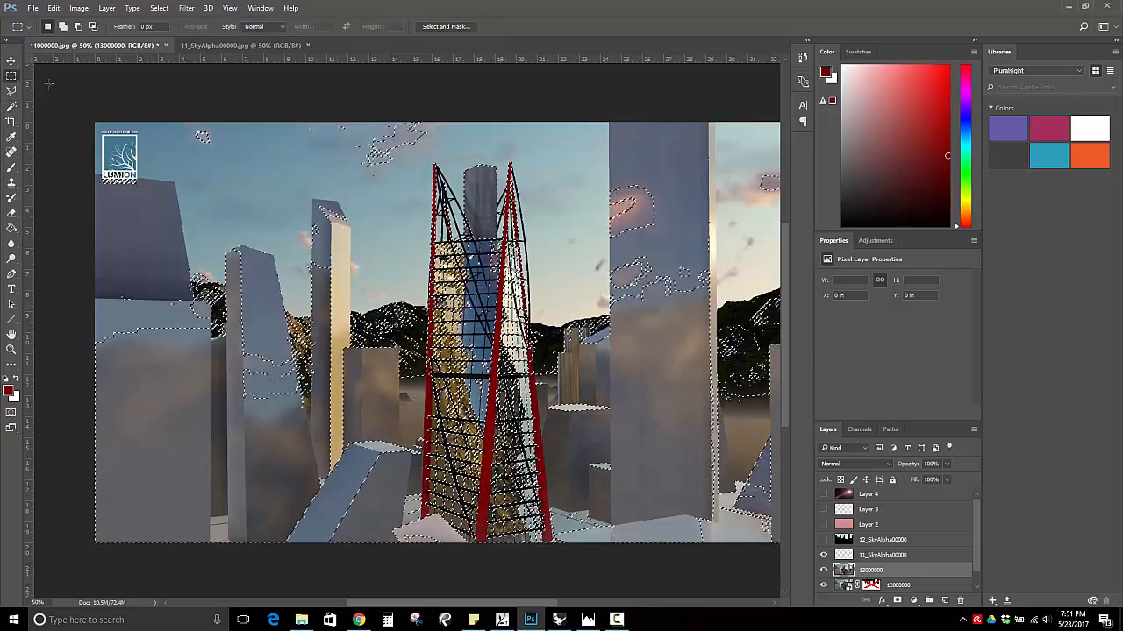
right_click(204, 137)
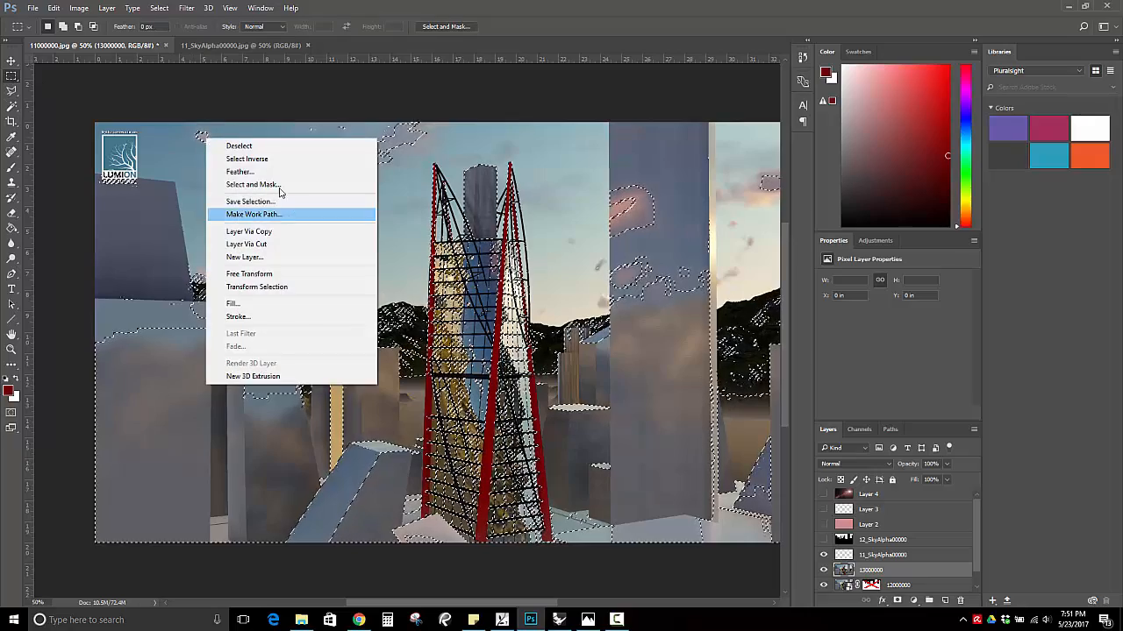
left_click(264, 159)
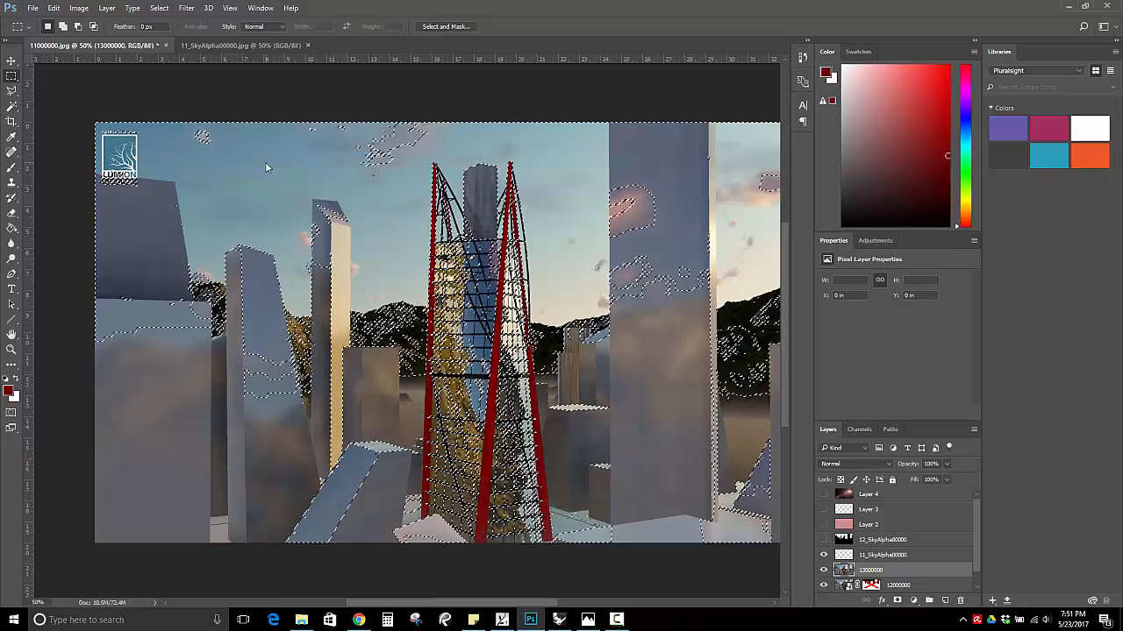
Try the Default Black and White adjustment on the inverted selection, cancel it and deselect
left_click(81, 8)
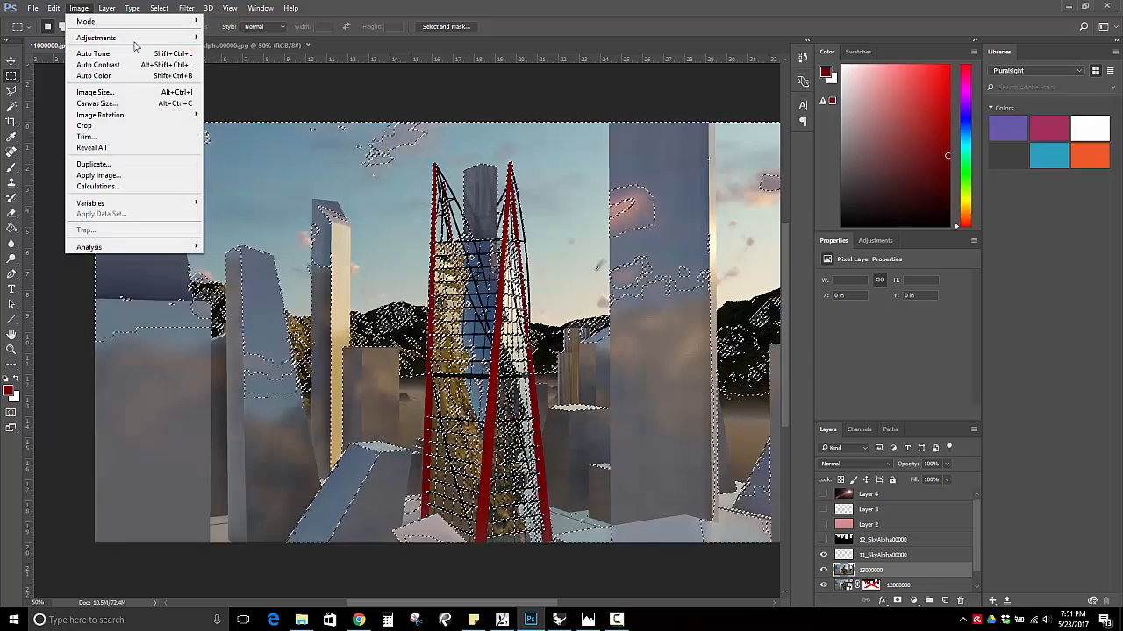
mouse_move(180, 44)
left_click(263, 120)
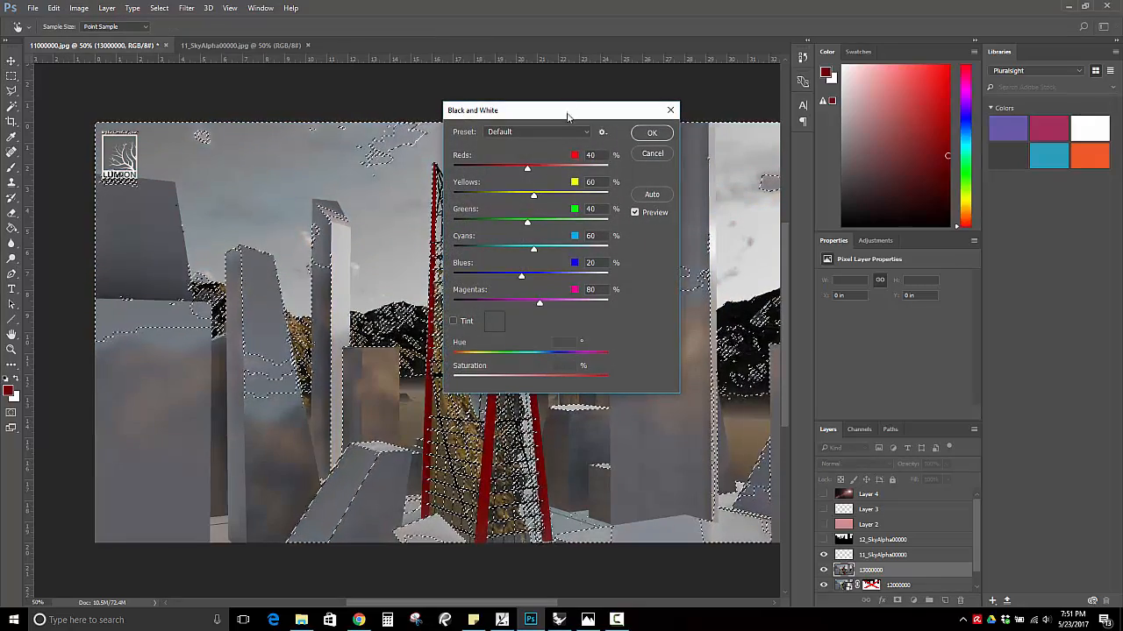
left_click_drag(569, 115, 984, 232)
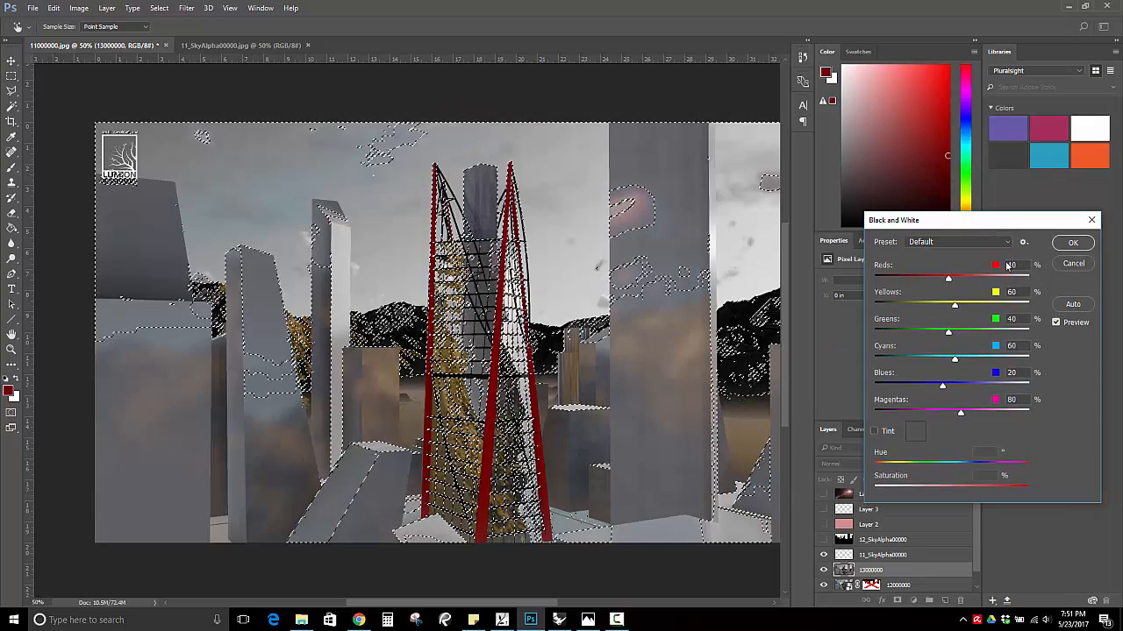
left_click(1070, 266)
key("ctrl+d")
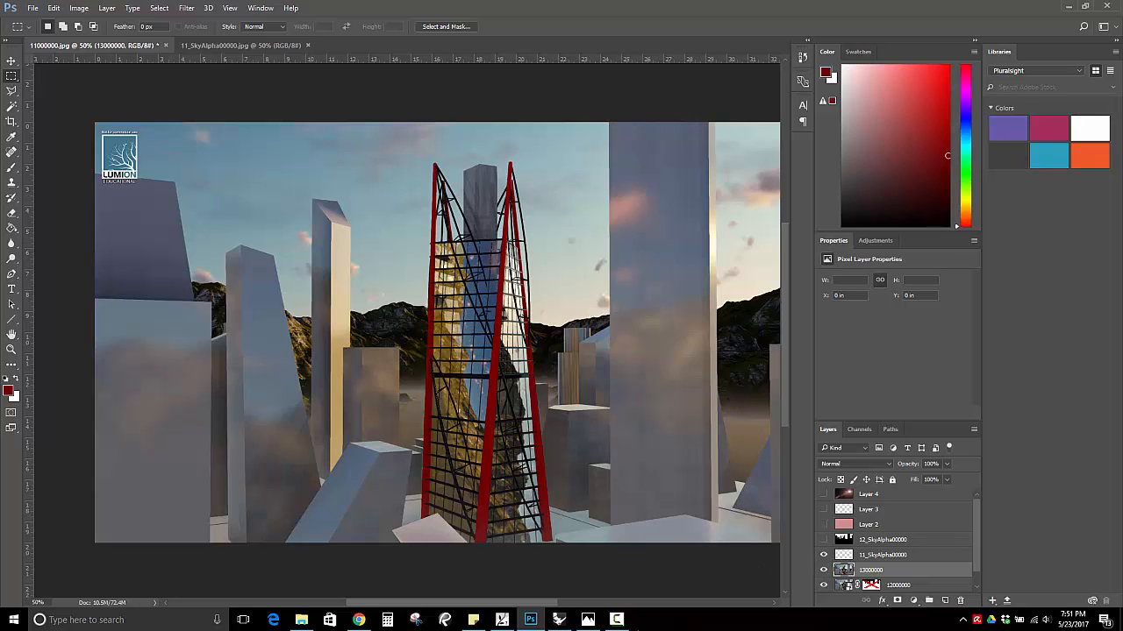
left_click(622, 624)
left_click(668, 543)
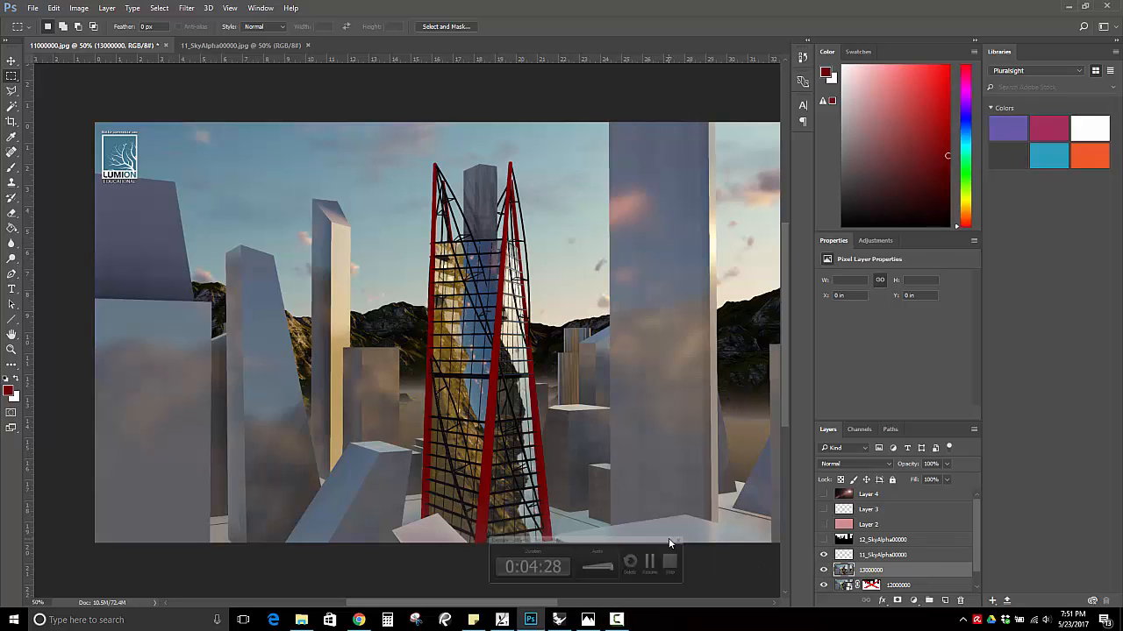
right_click(847, 572)
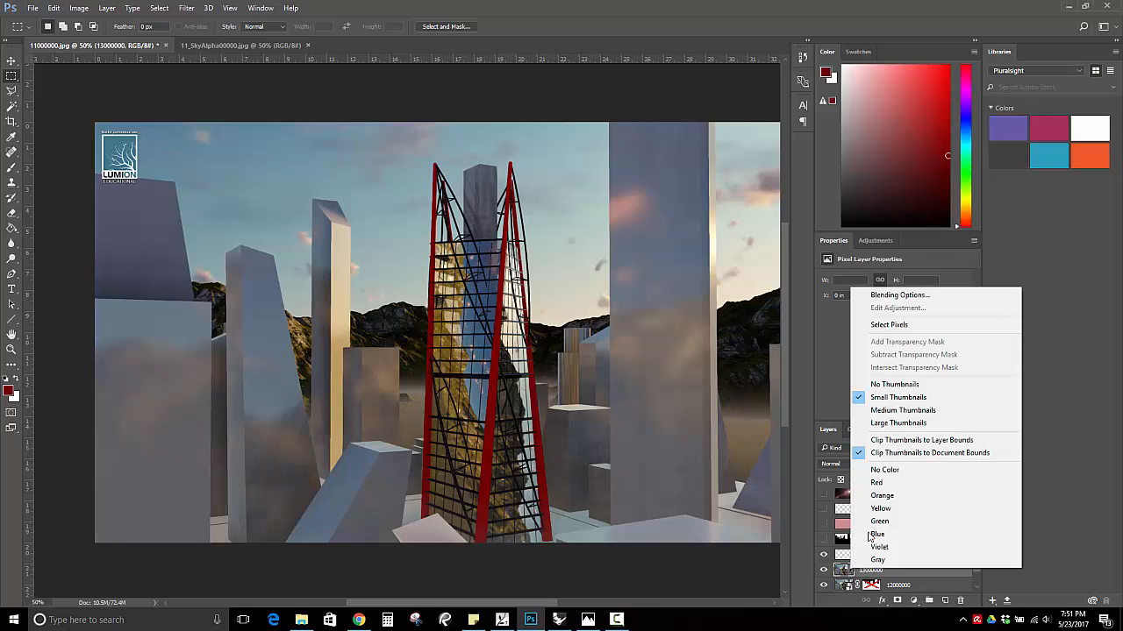
left_click(1054, 347)
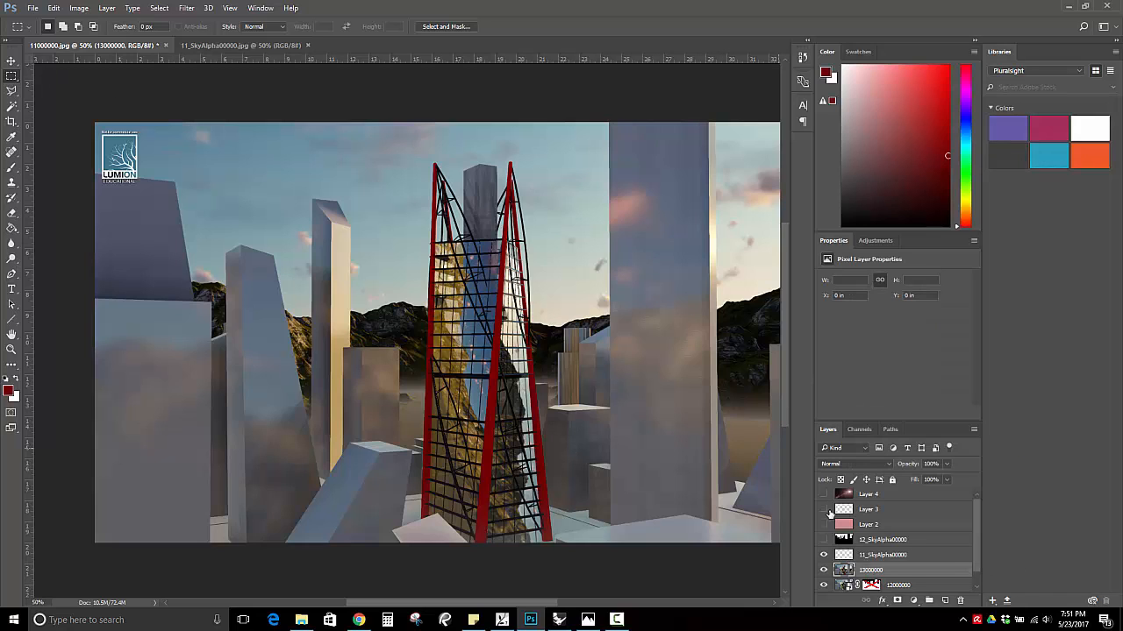
Duplicate the 13000000 layer, keeping the name 13000000 copy
right_click(845, 576)
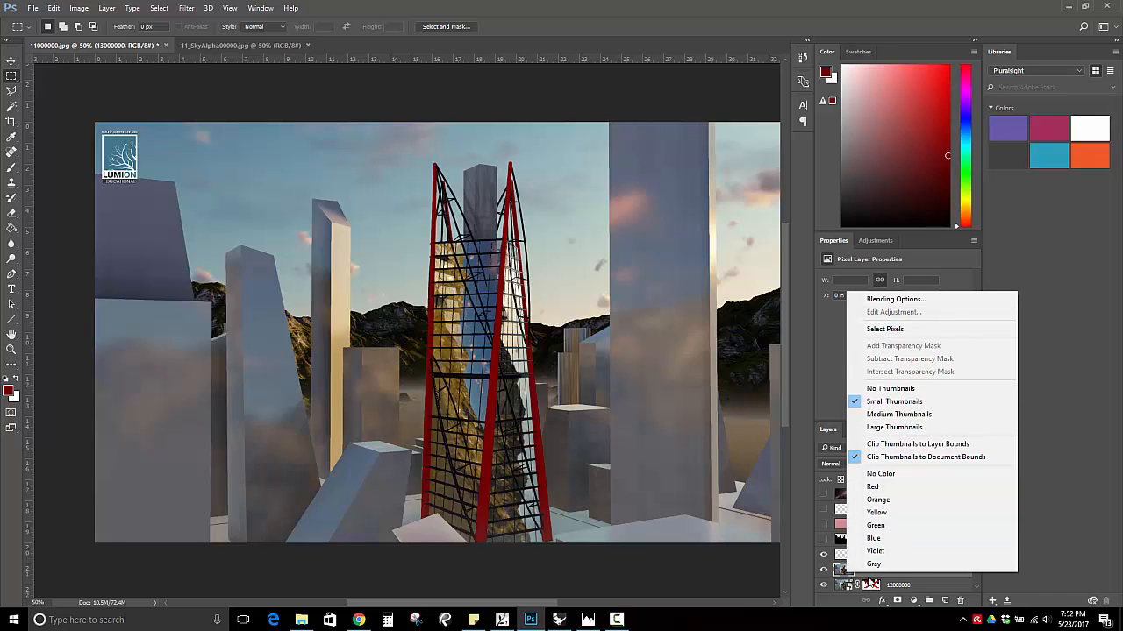
left_click(873, 581)
right_click(874, 580)
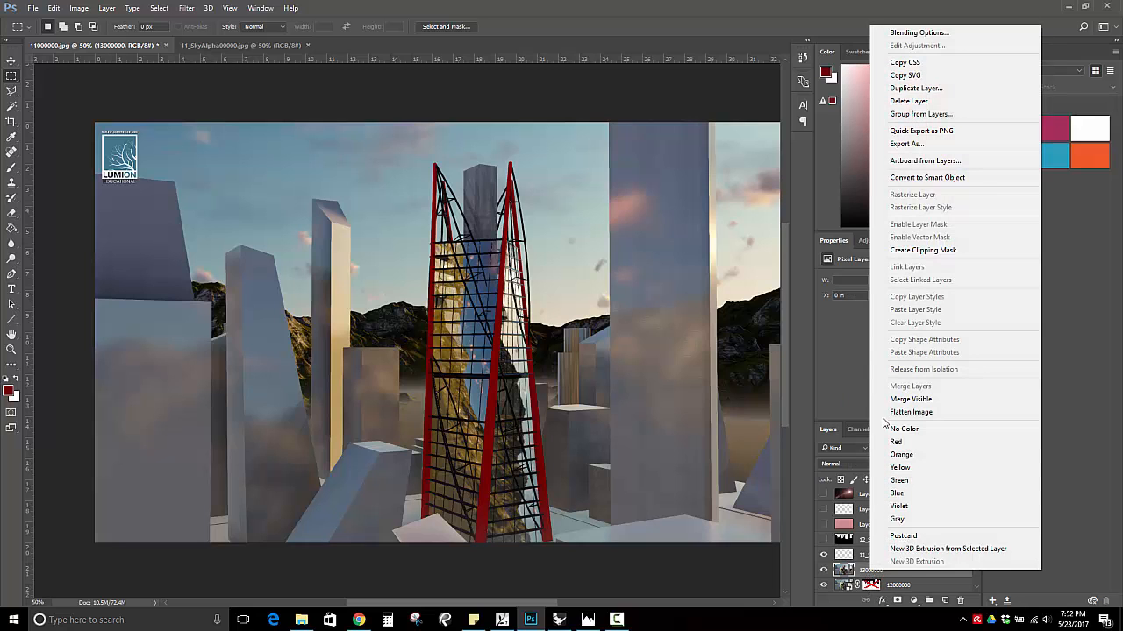
left_click(916, 87)
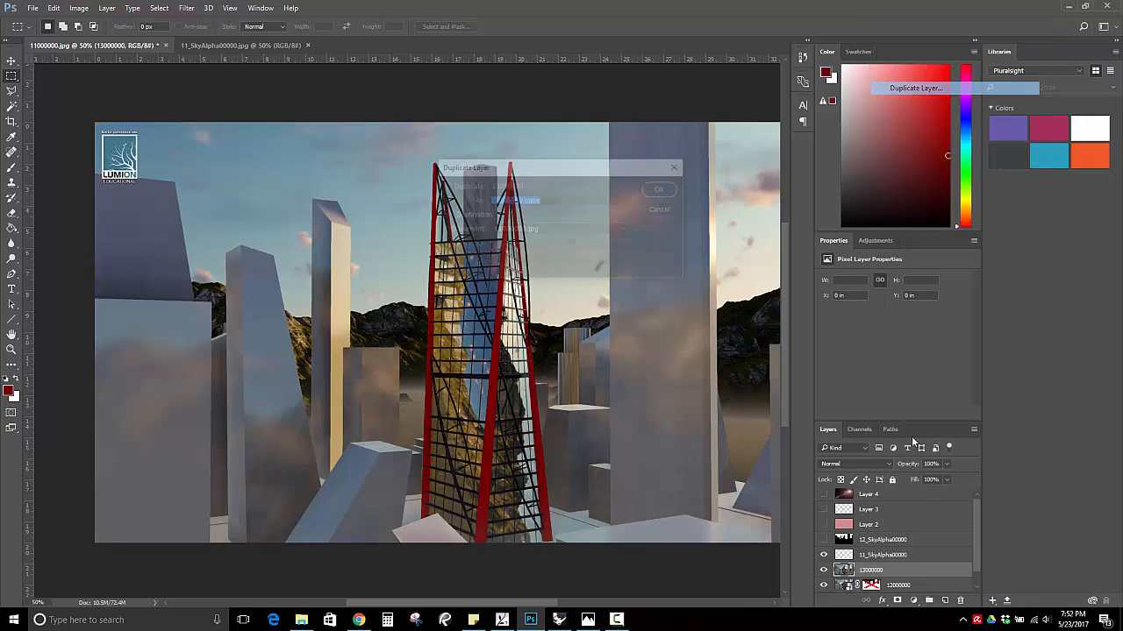
left_click(663, 190)
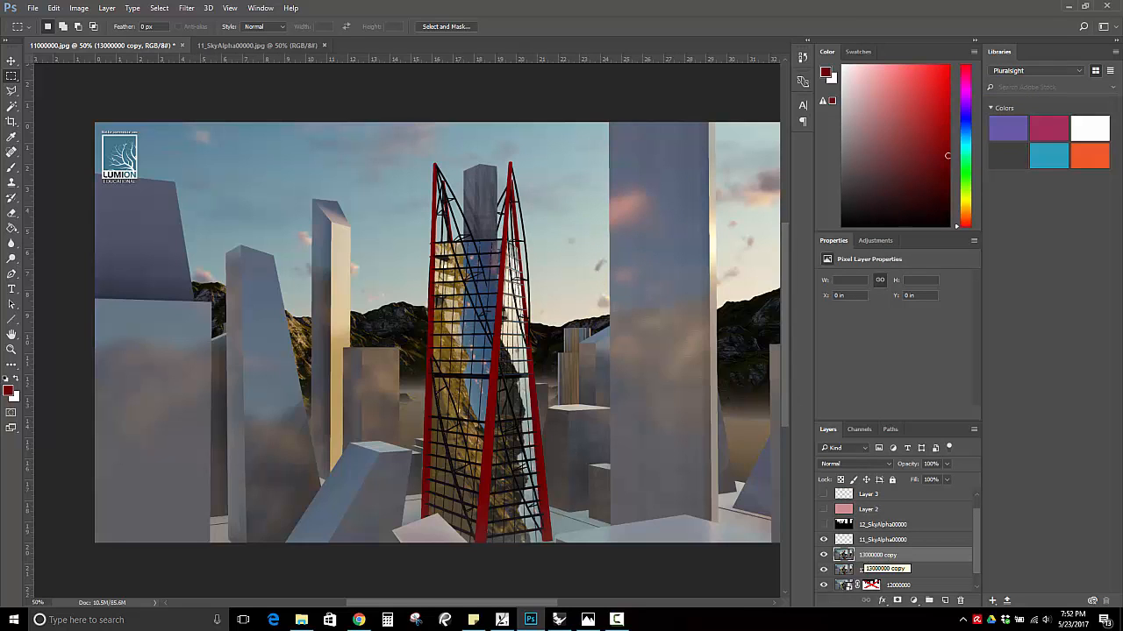
Convert the 13000000 copy layer to grayscale tones with the Black and White adjustment's Default preset
left_click(79, 8)
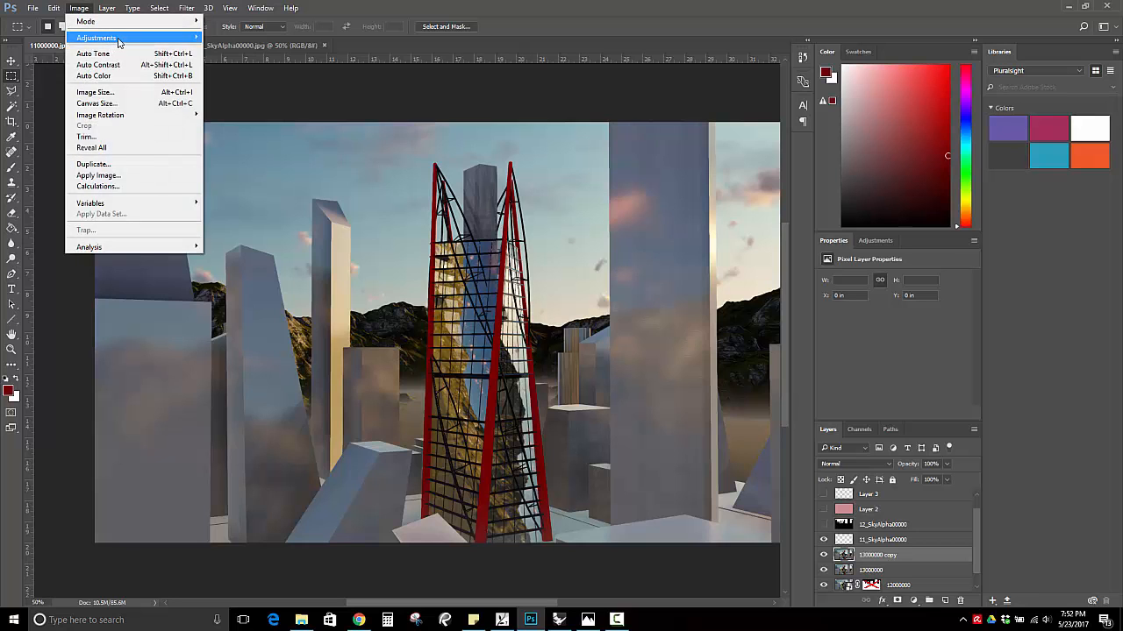
mouse_move(118, 41)
left_click(252, 120)
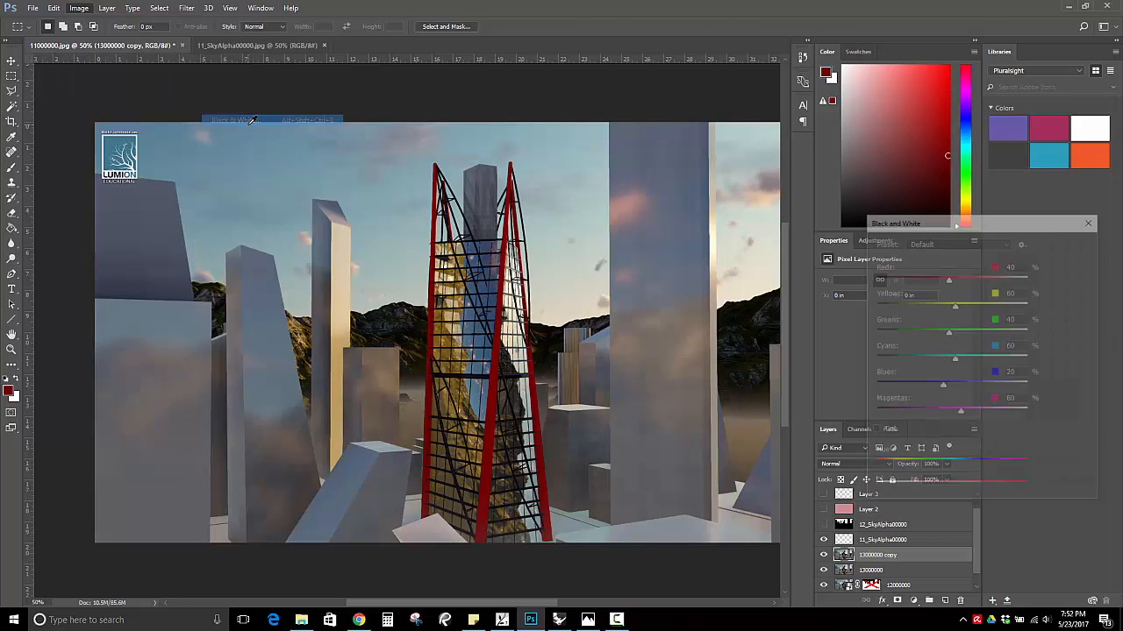
left_click(1072, 242)
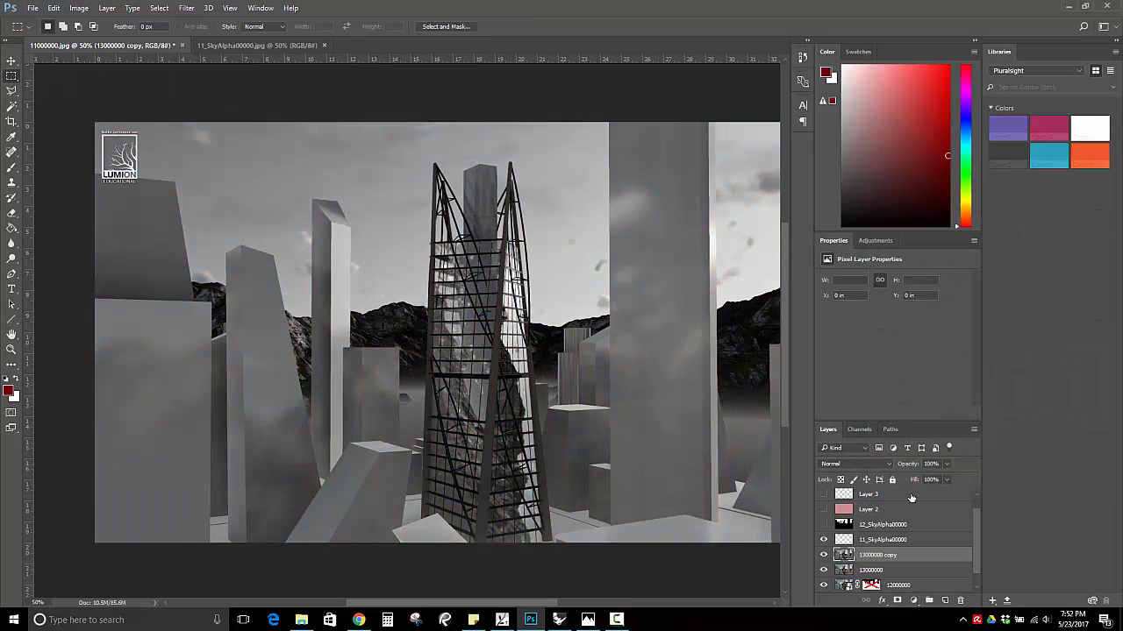
Hide the 13000000 copy layer and select the red frame on the 13000000 layer with Color Range at Fuzziness 20
left_click(845, 572)
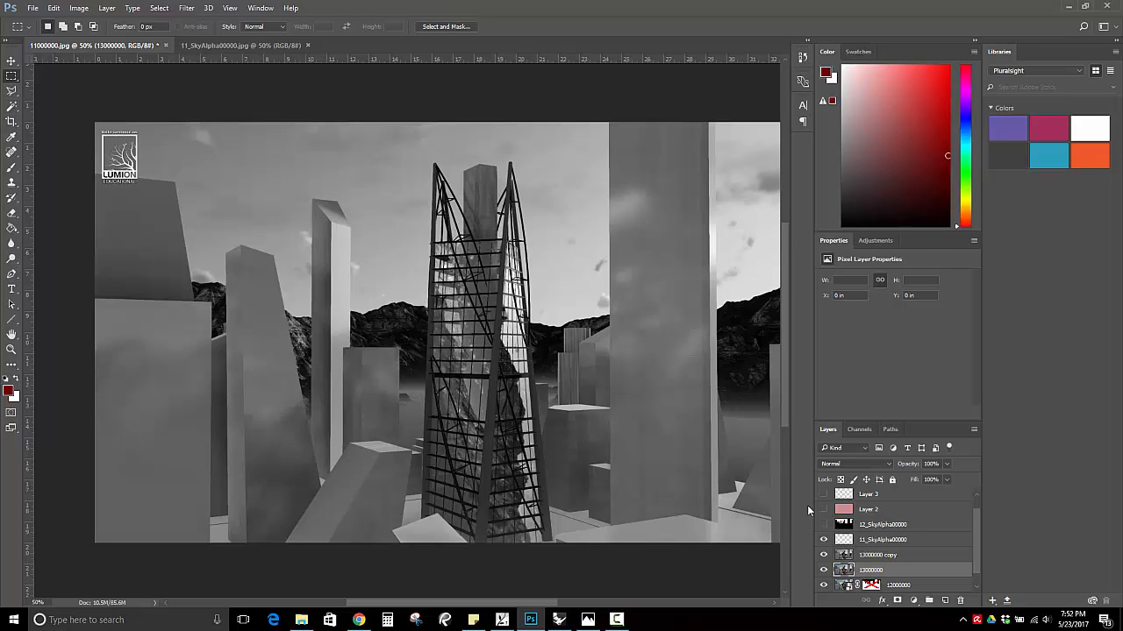
left_click(823, 555)
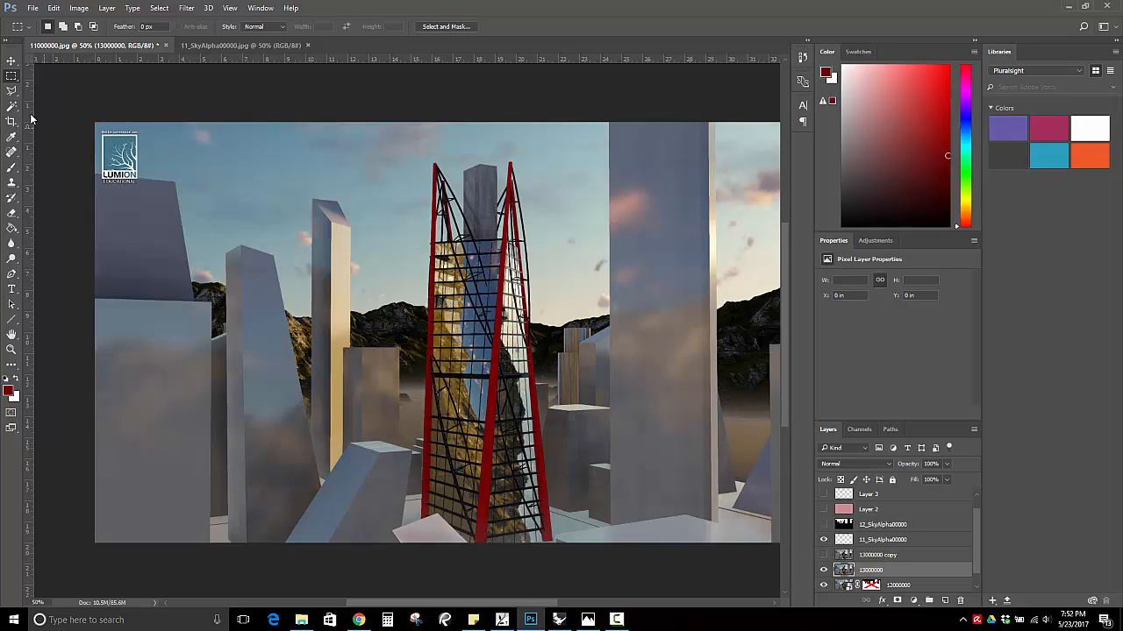
left_click(159, 8)
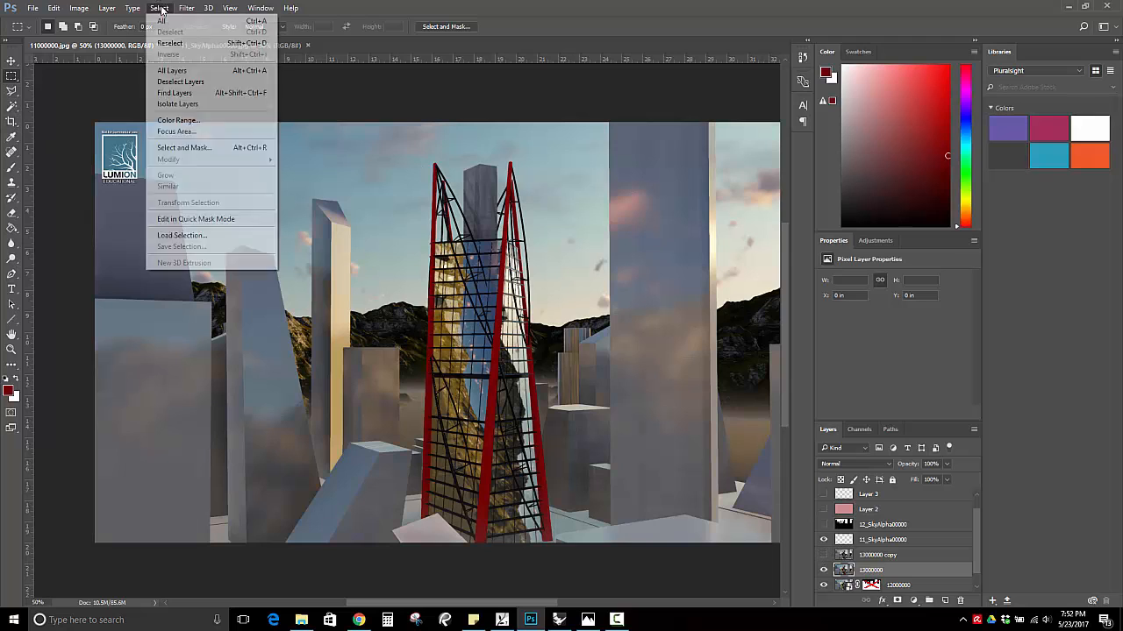
left_click(198, 120)
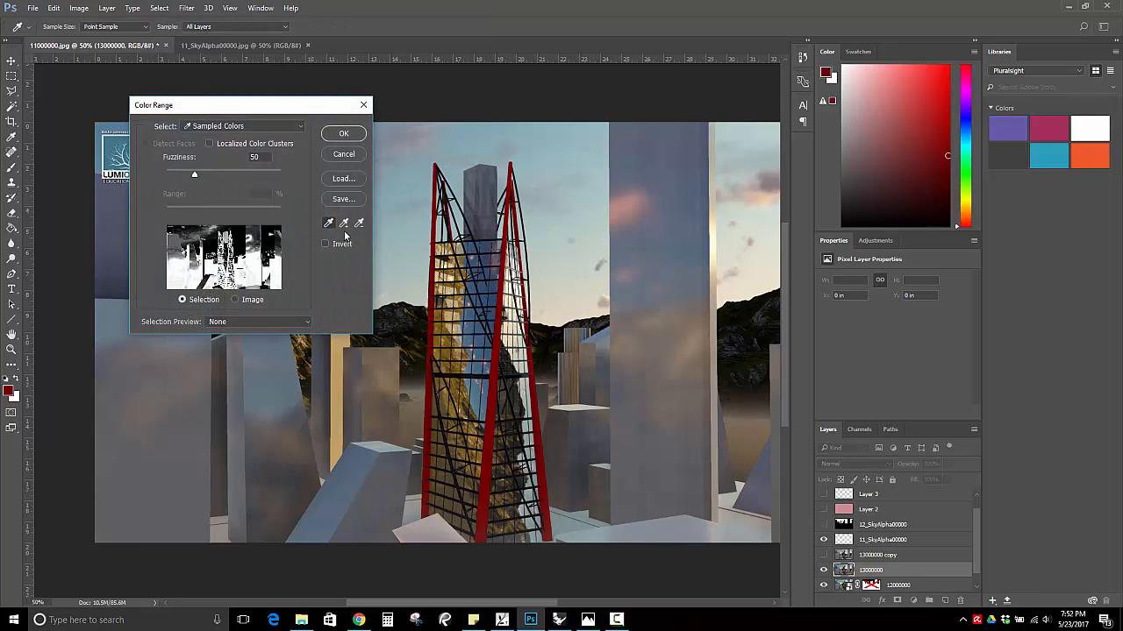
left_click(344, 222)
left_click_drag(187, 177, 180, 177)
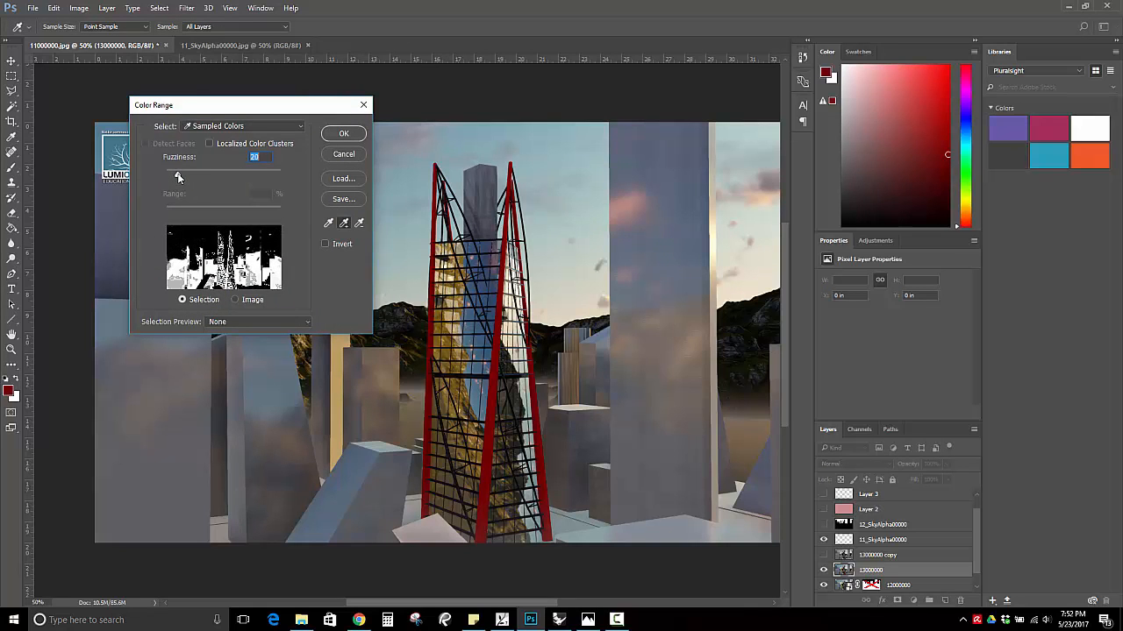
left_click(355, 135)
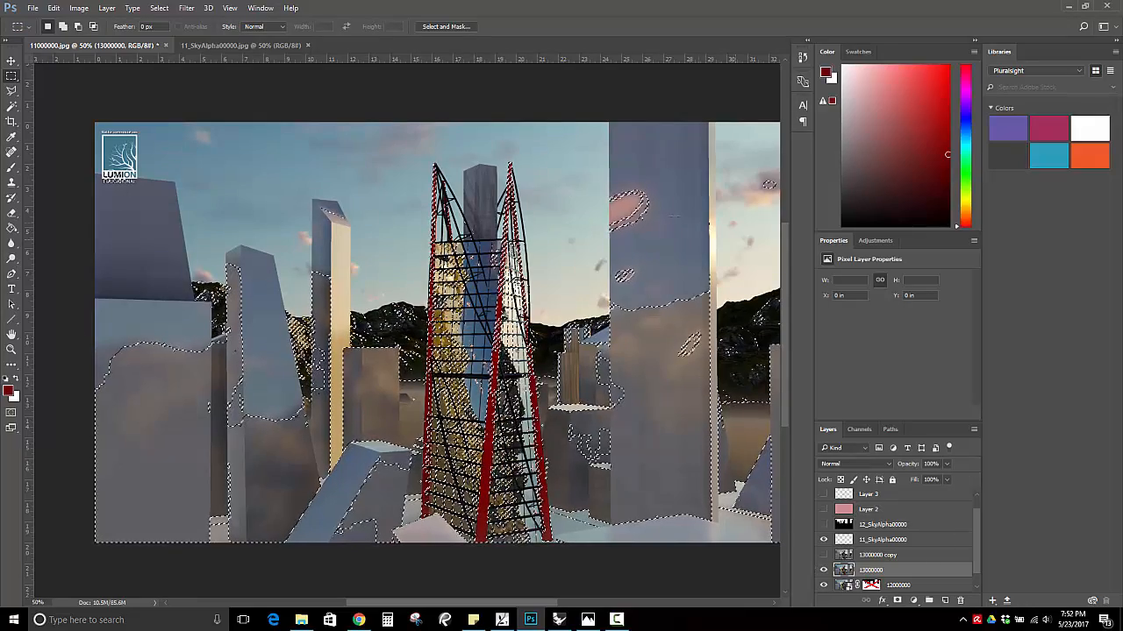
Invert the selection and delete that area from the black-and-white 13000000 copy layer after showing it again
right_click(645, 213)
left_click(667, 230)
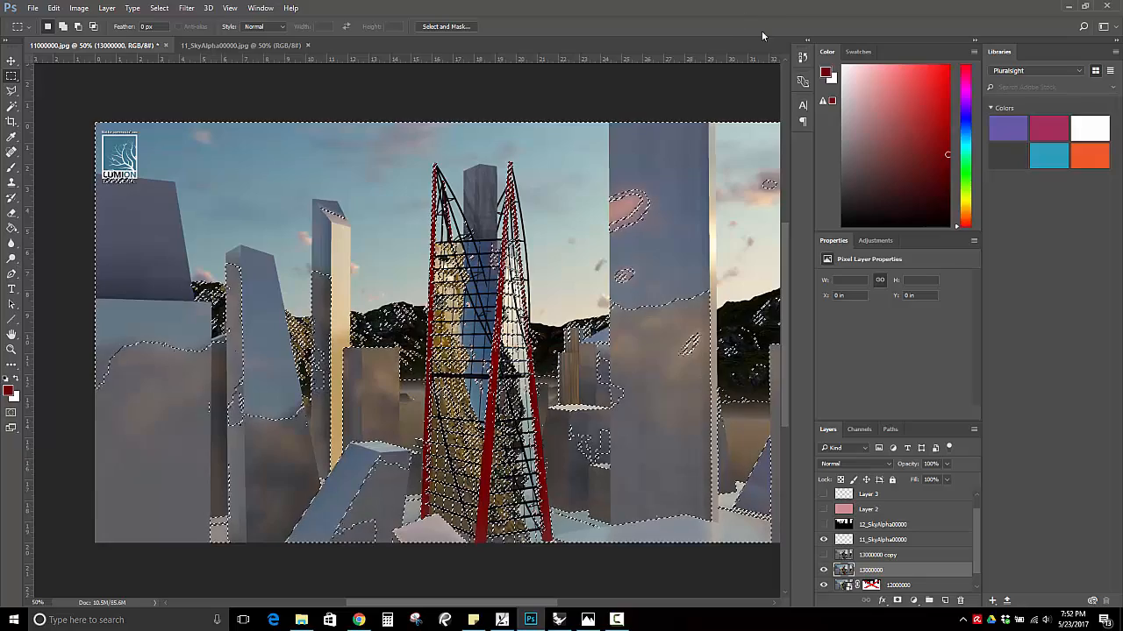
left_click(824, 555)
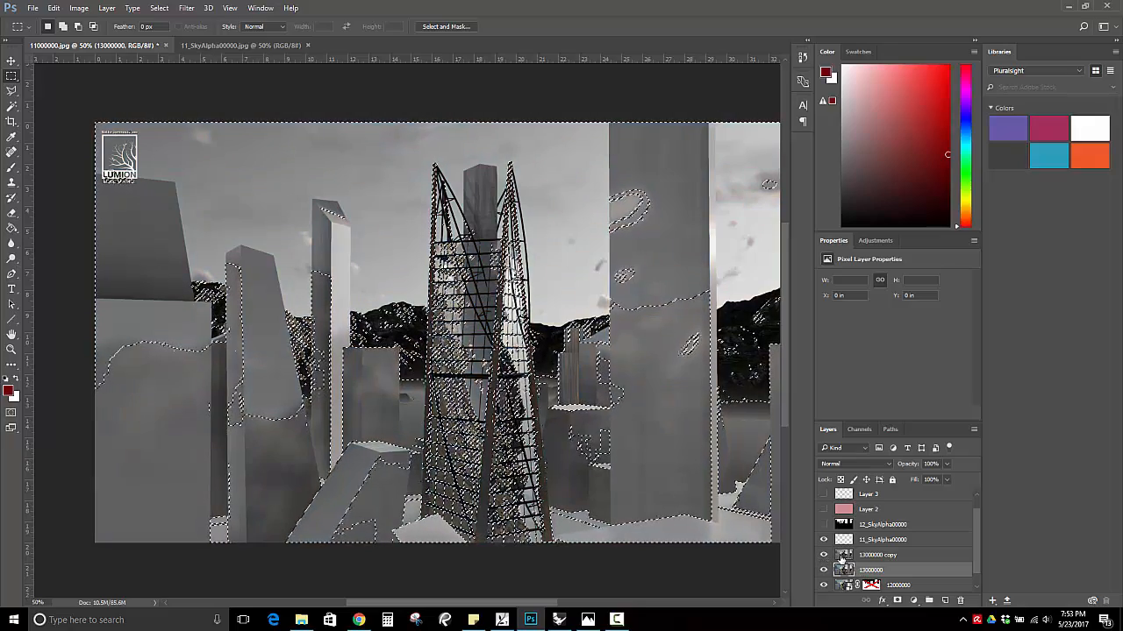
left_click(843, 556)
key("Delete")
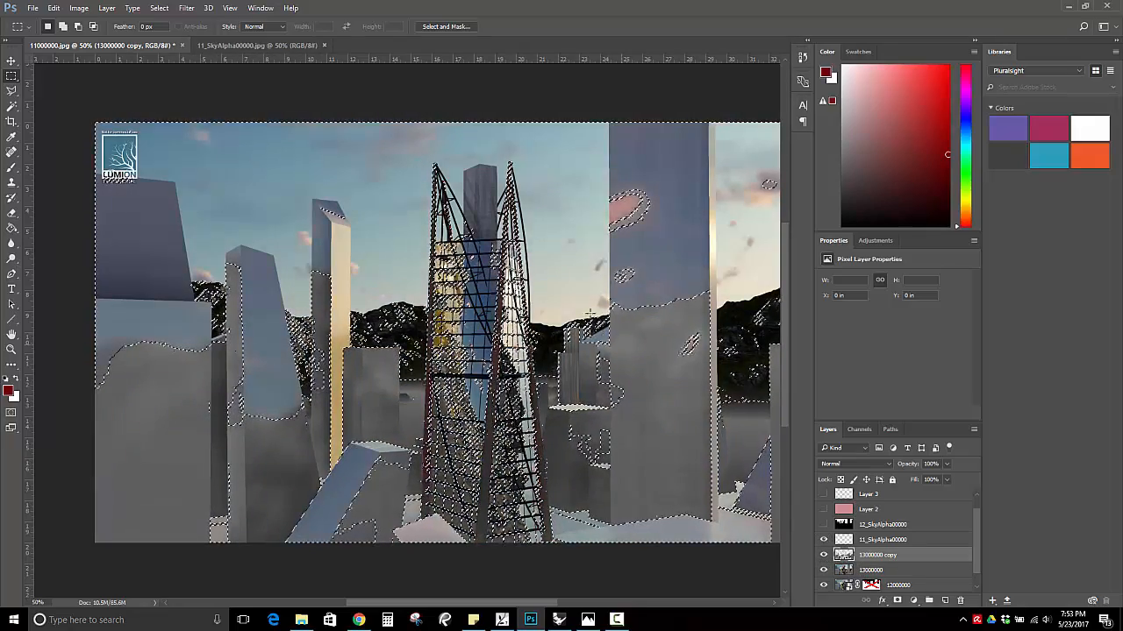
Undo the deletion on the 13000000 copy layer and clear the selection
left_click(823, 570)
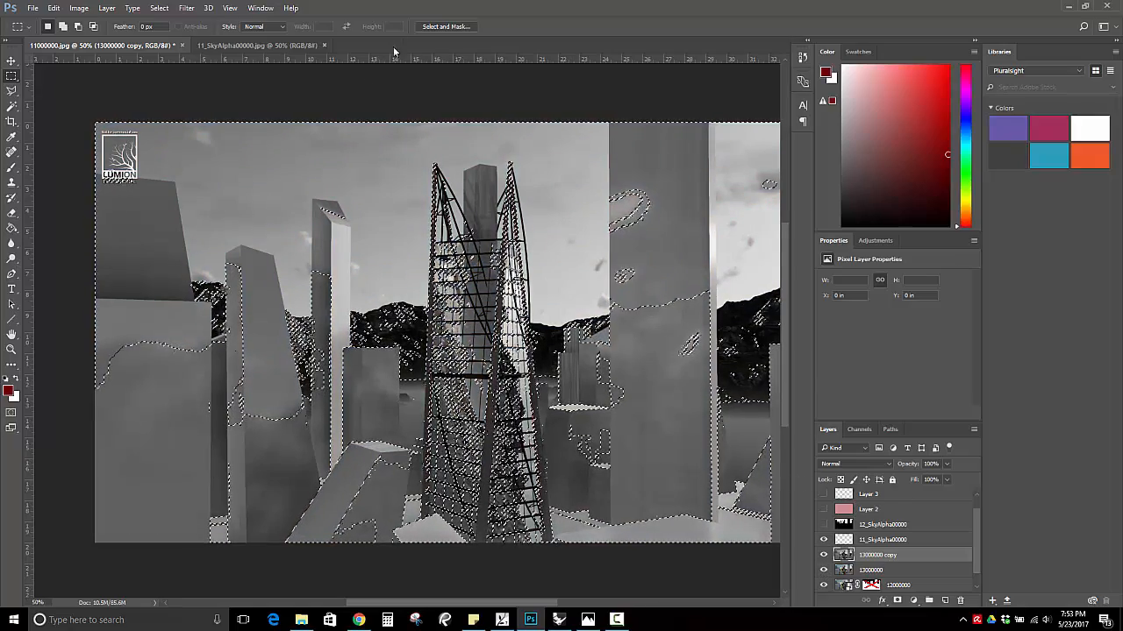
left_click(216, 148)
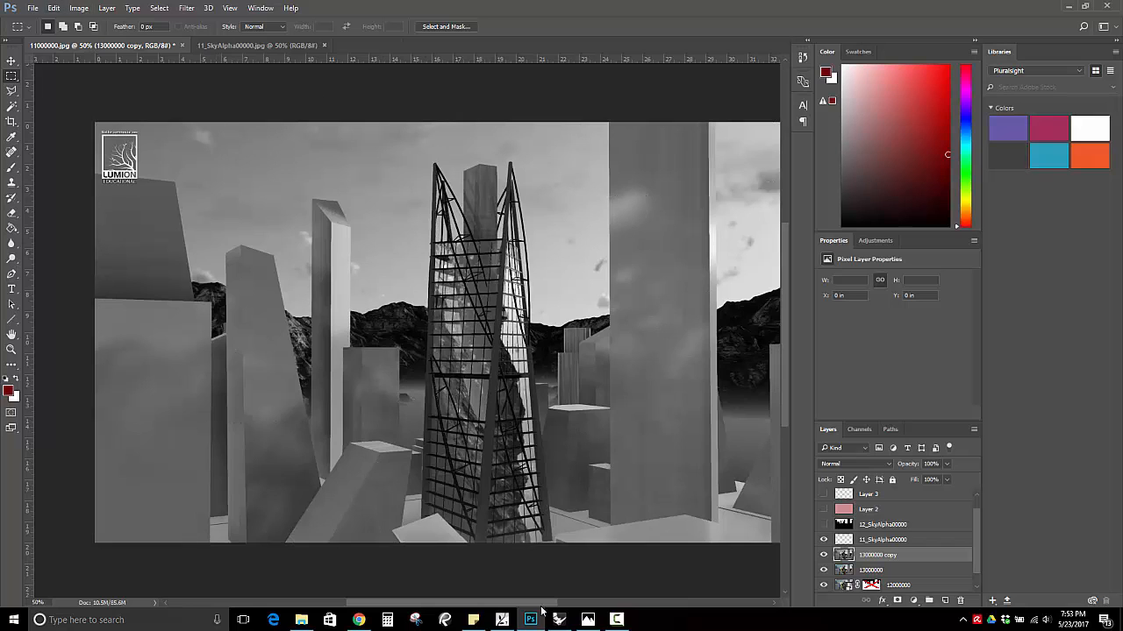
left_click(617, 619)
left_click(663, 539)
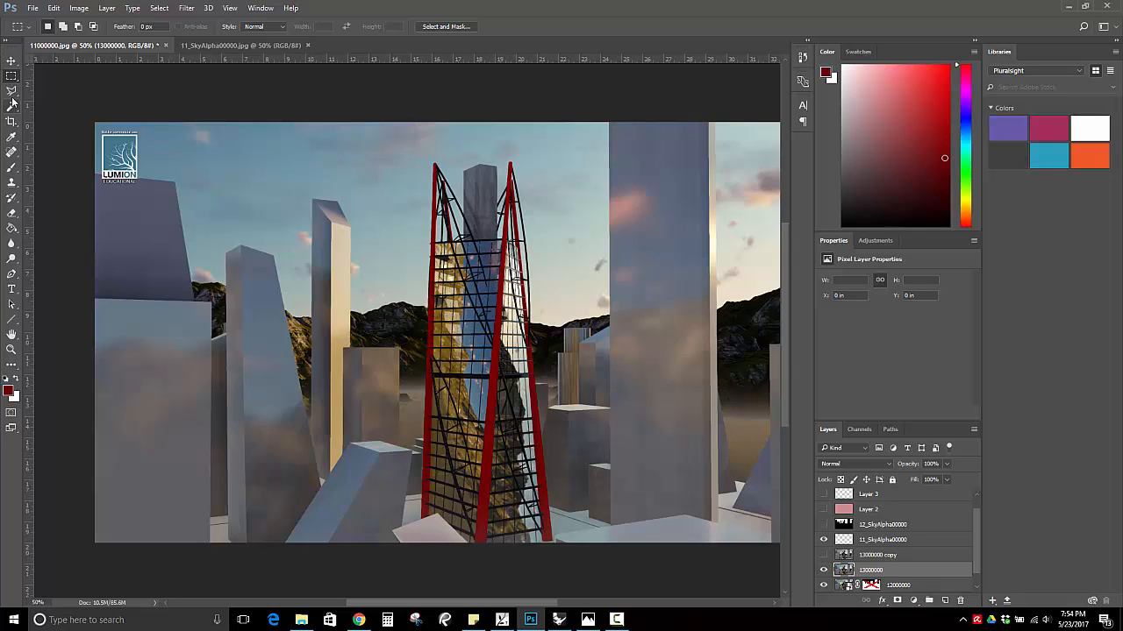
Select the tower's red frame on the 13000000 layer with Color Range at Fuzziness 118
left_click(159, 7)
left_click(179, 121)
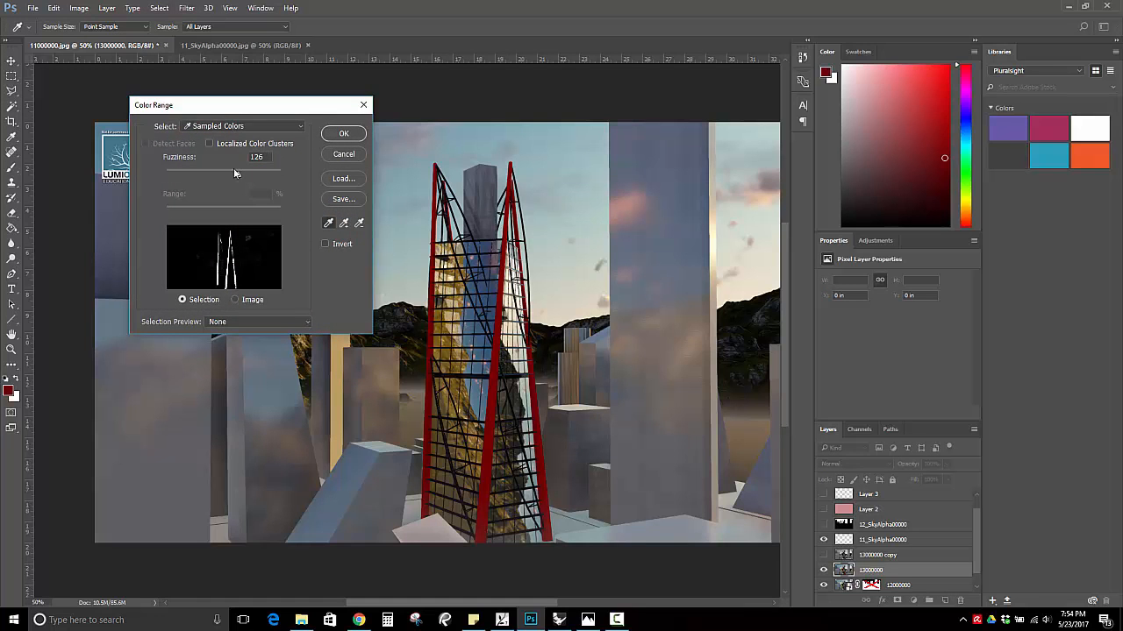
mouse_move(236, 176)
left_mouse_down()
mouse_move(253, 178)
mouse_move(242, 184)
left_mouse_up()
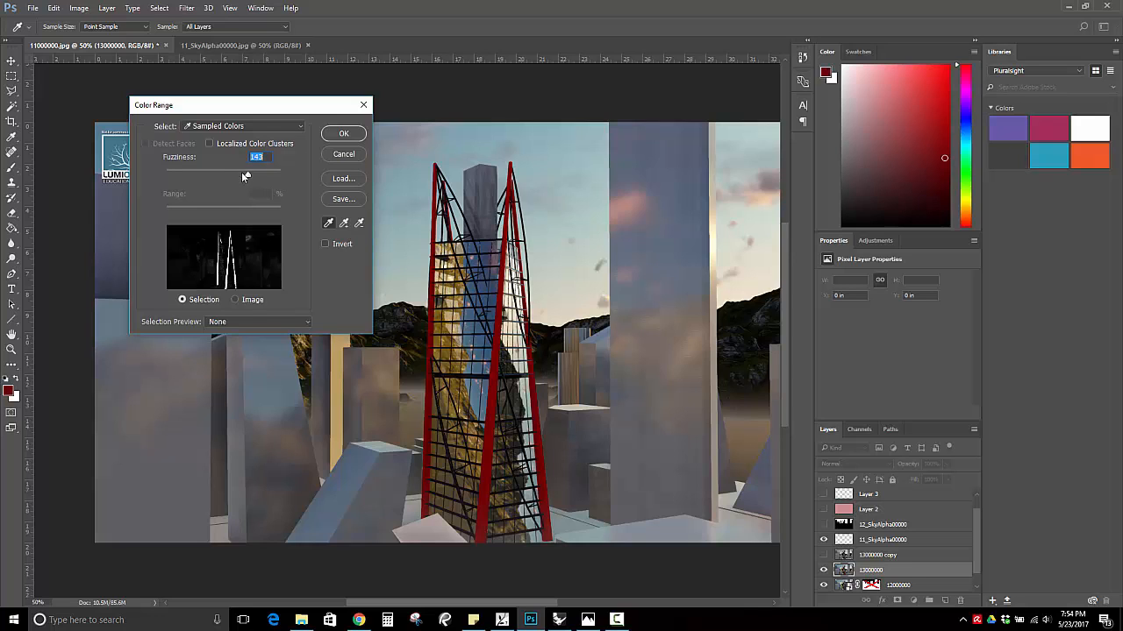
left_click_drag(243, 171, 288, 174)
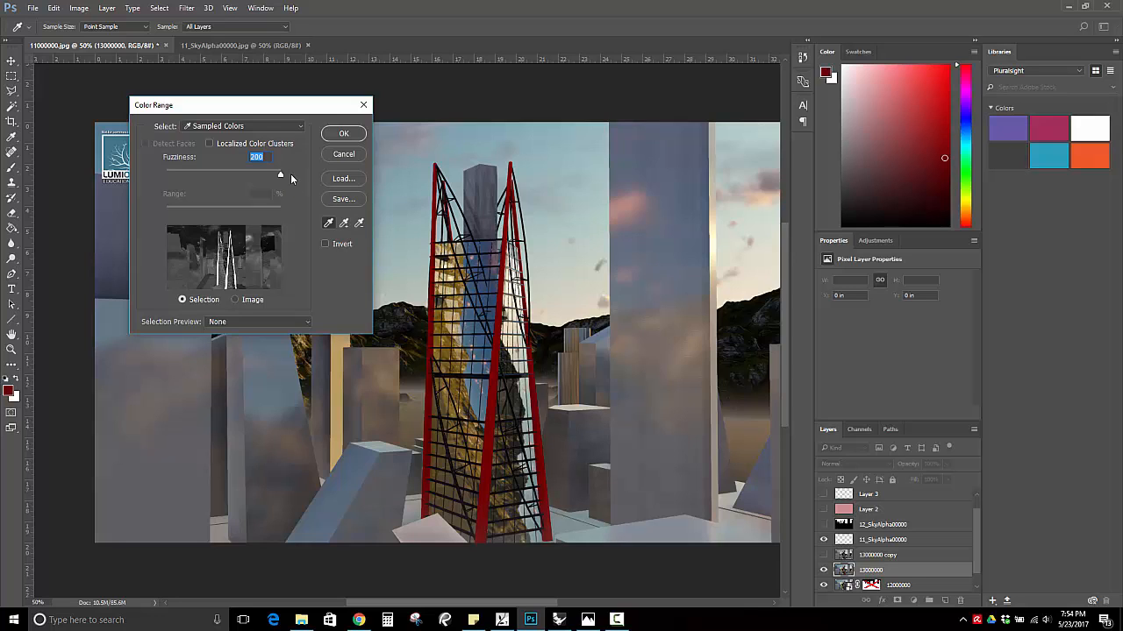
left_click_drag(280, 173, 233, 177)
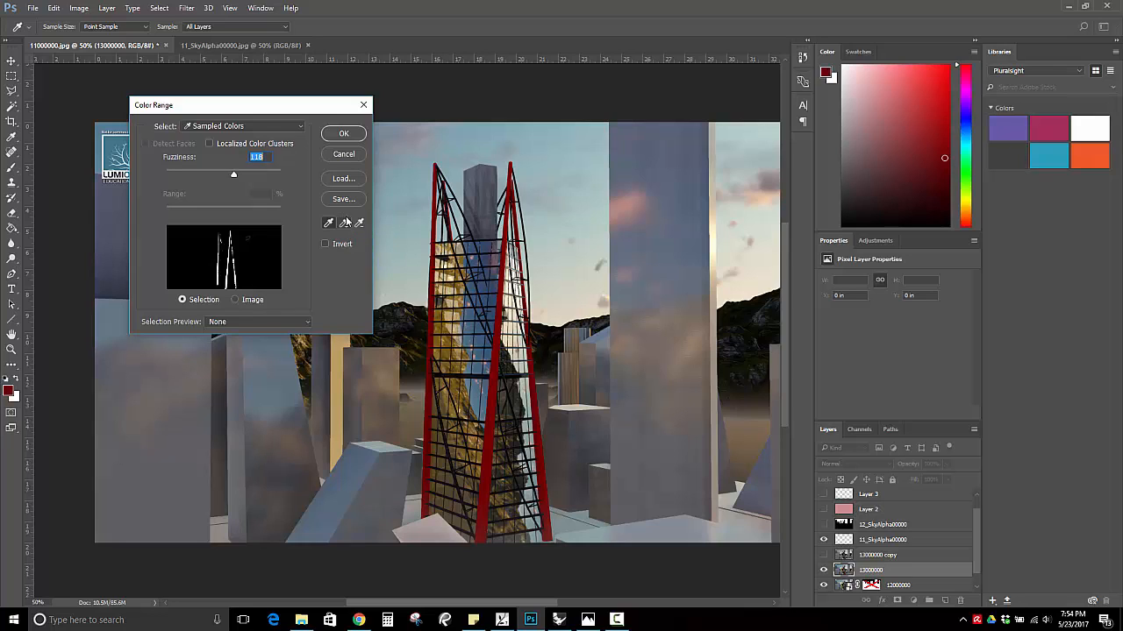
left_click(342, 134)
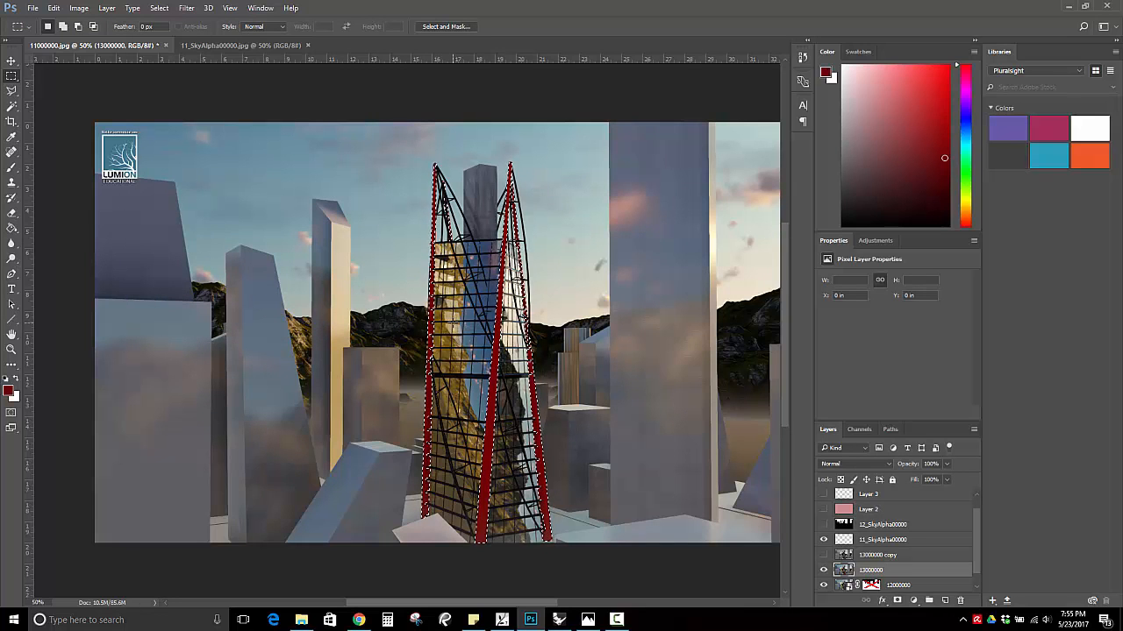
Show the black-and-white 13000000 copy layer, delete the selected frame area from it, and clear the selection
left_click(823, 556)
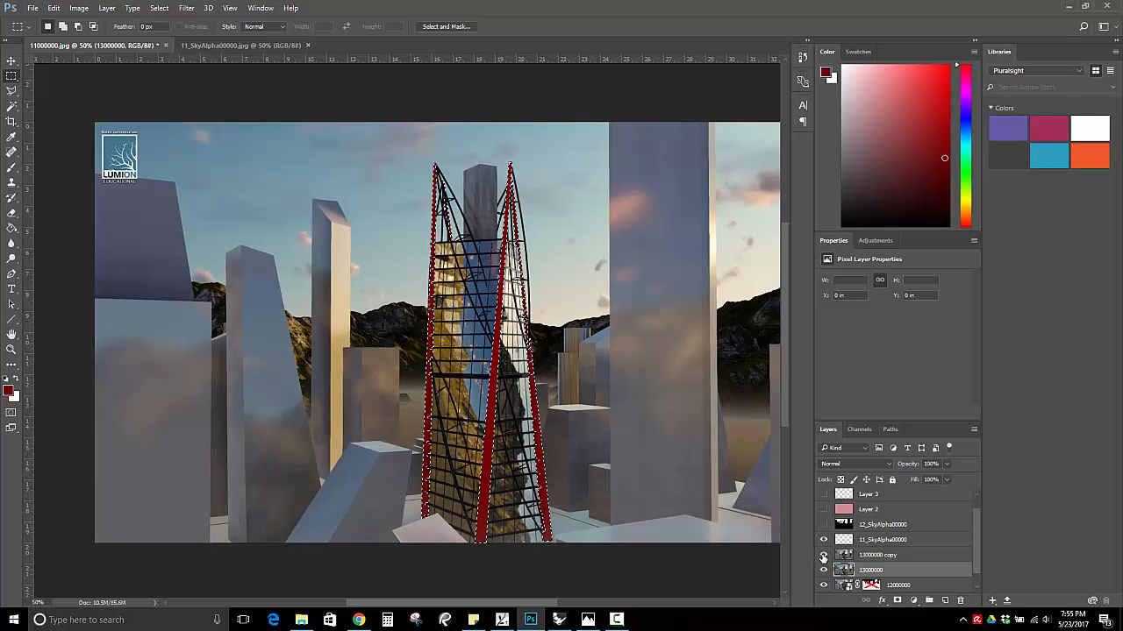
left_click(912, 555)
key("alt+BackSpace")
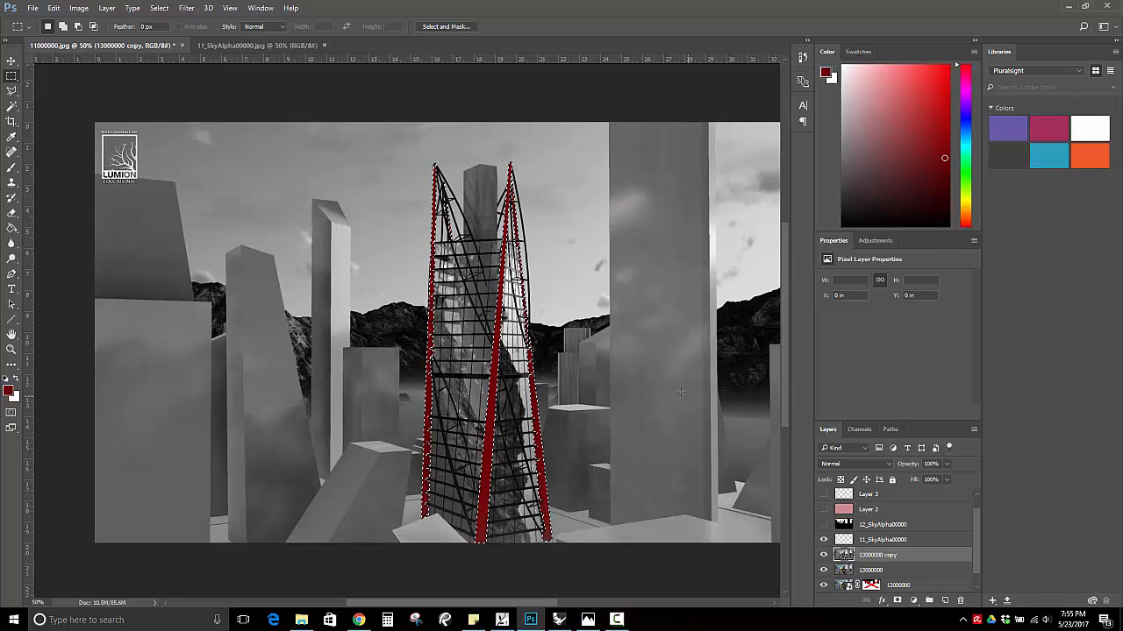
key("ctrl+d")
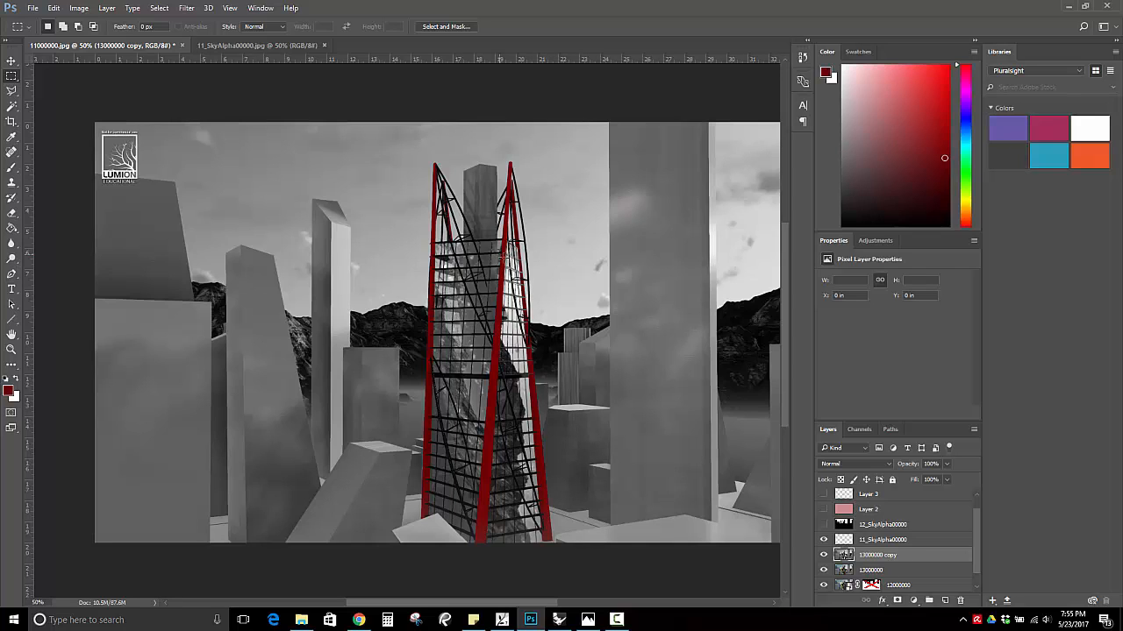
Examine the edges of the colored red frame at 200% up to the tower's peak, and return to the 50% overview
left_click(12, 351)
left_click_drag(439, 386, 442, 384)
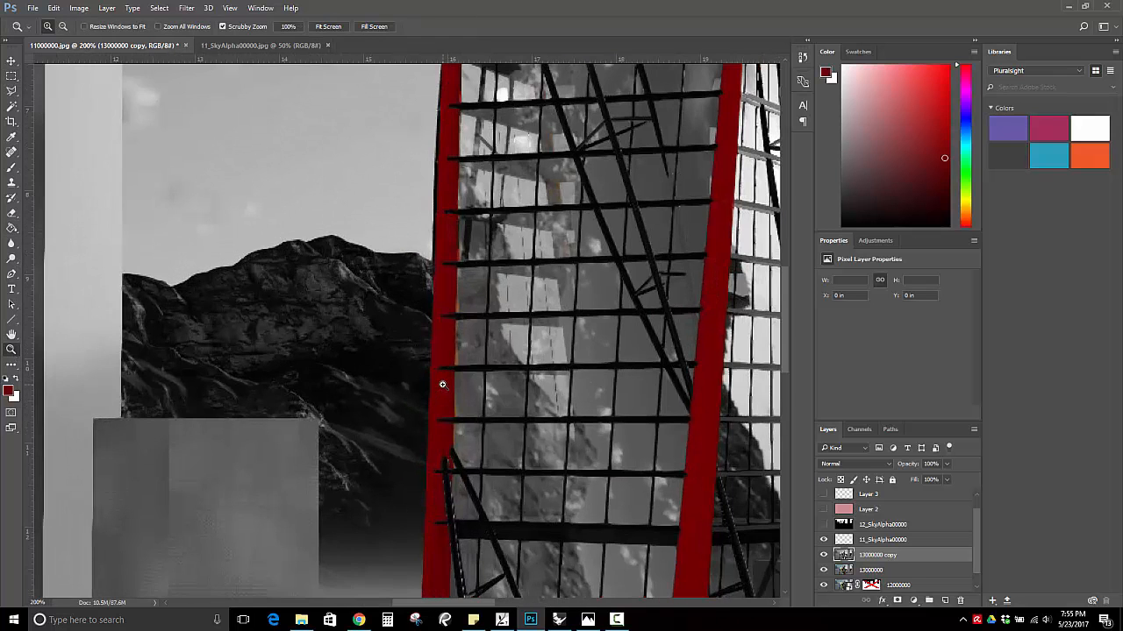
scroll(441, 311, "up", 2)
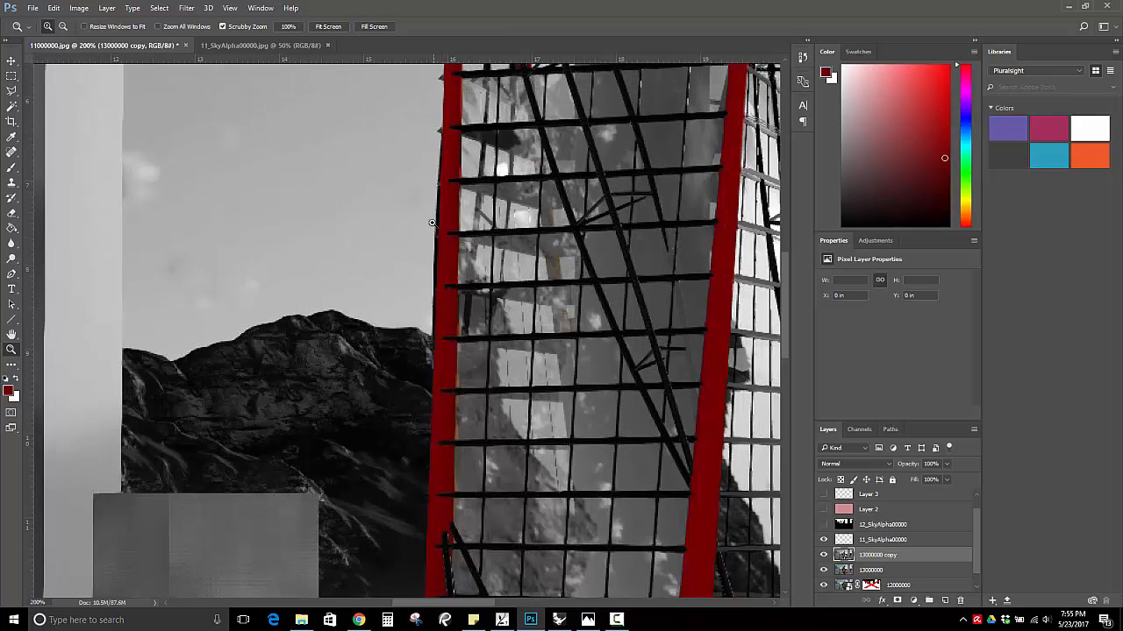
scroll(434, 275, "up", 1)
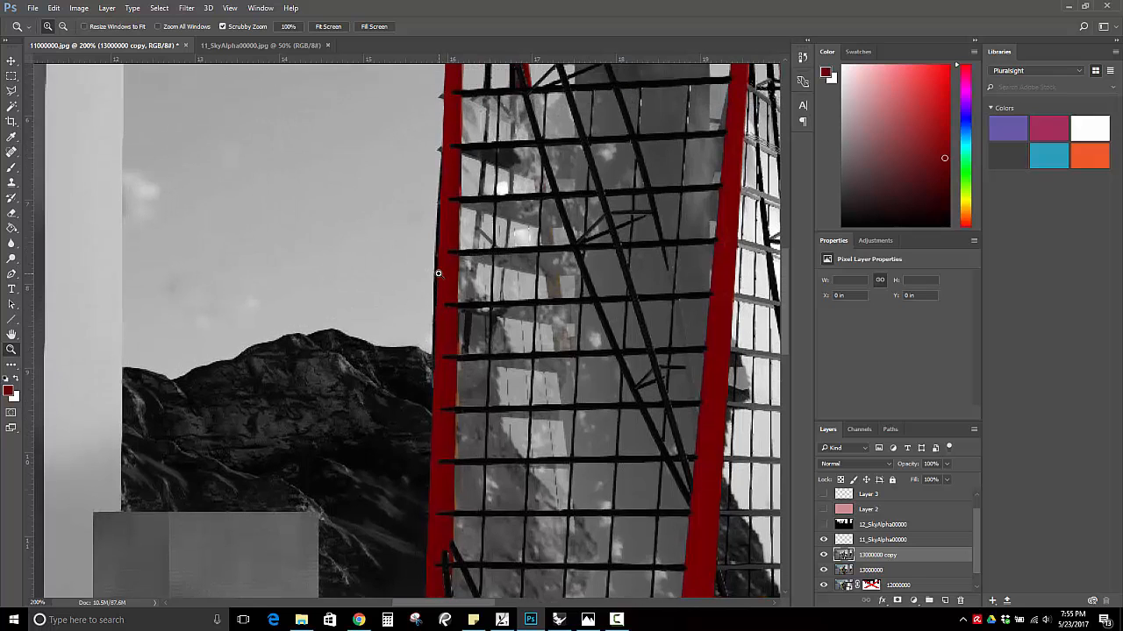
scroll(438, 273, "up", 6)
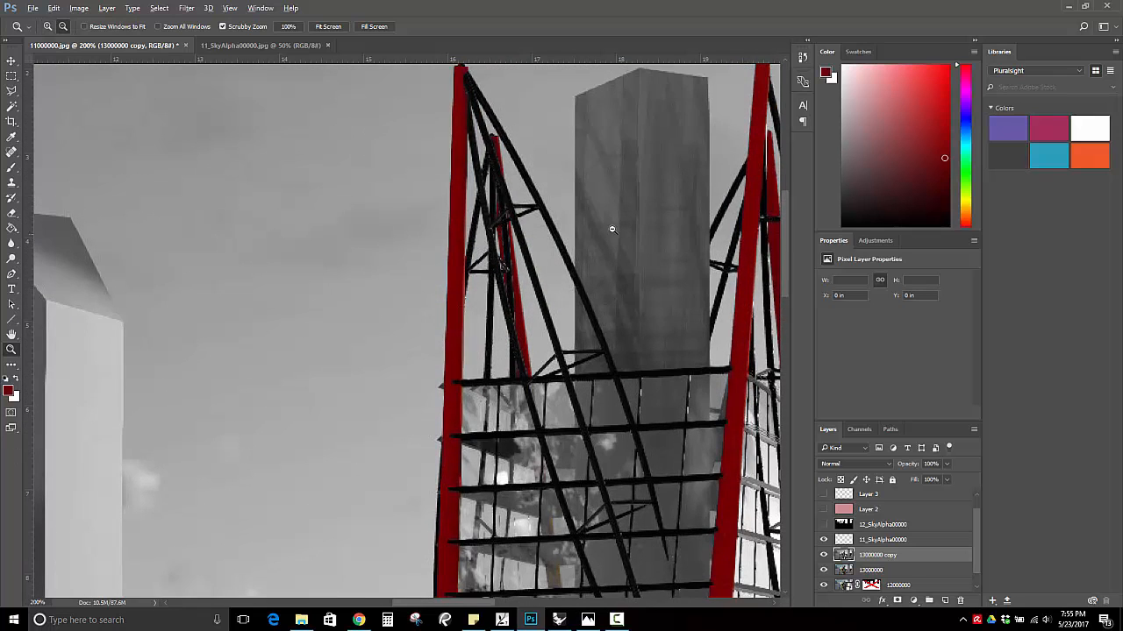
left_click(612, 230, "alt")
left_click(608, 230, "alt")
left_click(608, 230, "alt")
left_click_drag(711, 346, 519, 357)
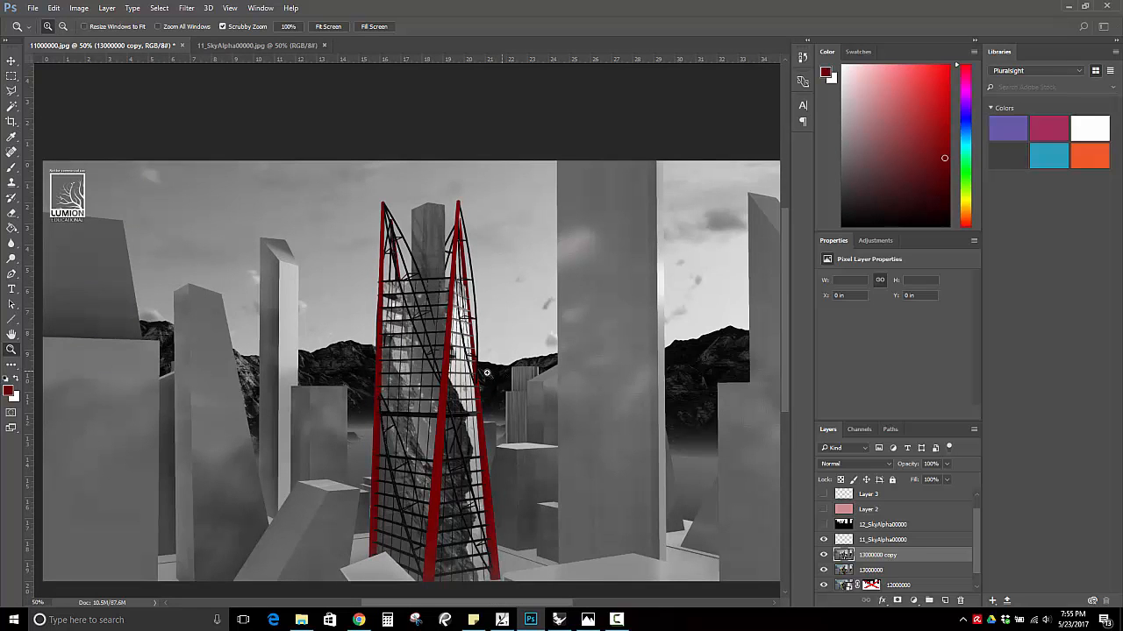
scroll(489, 372, "down", 1)
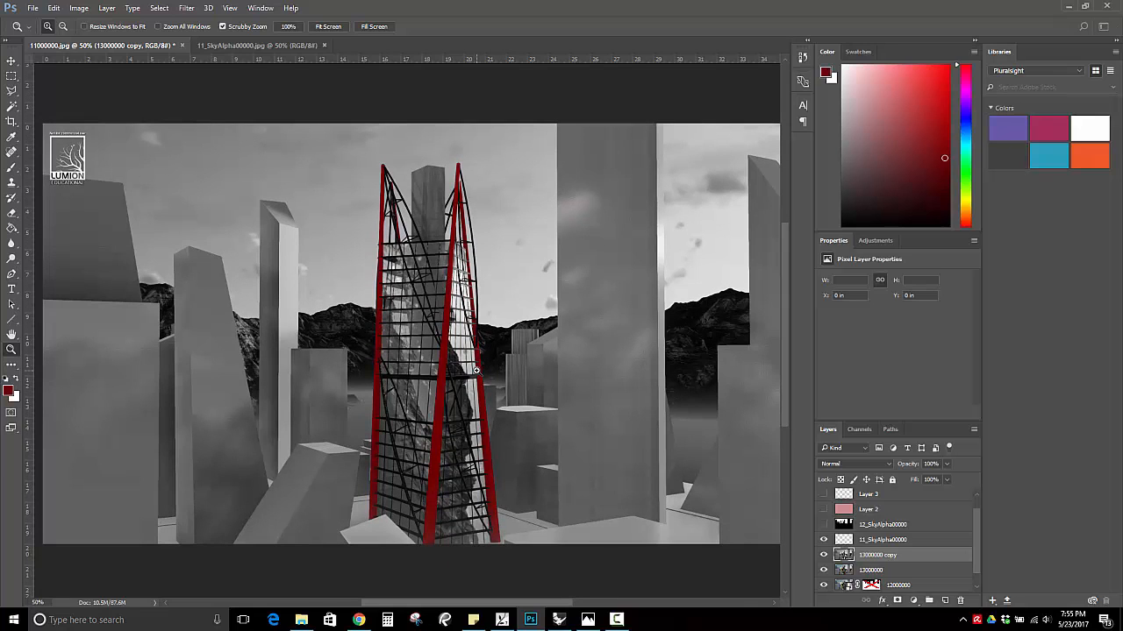